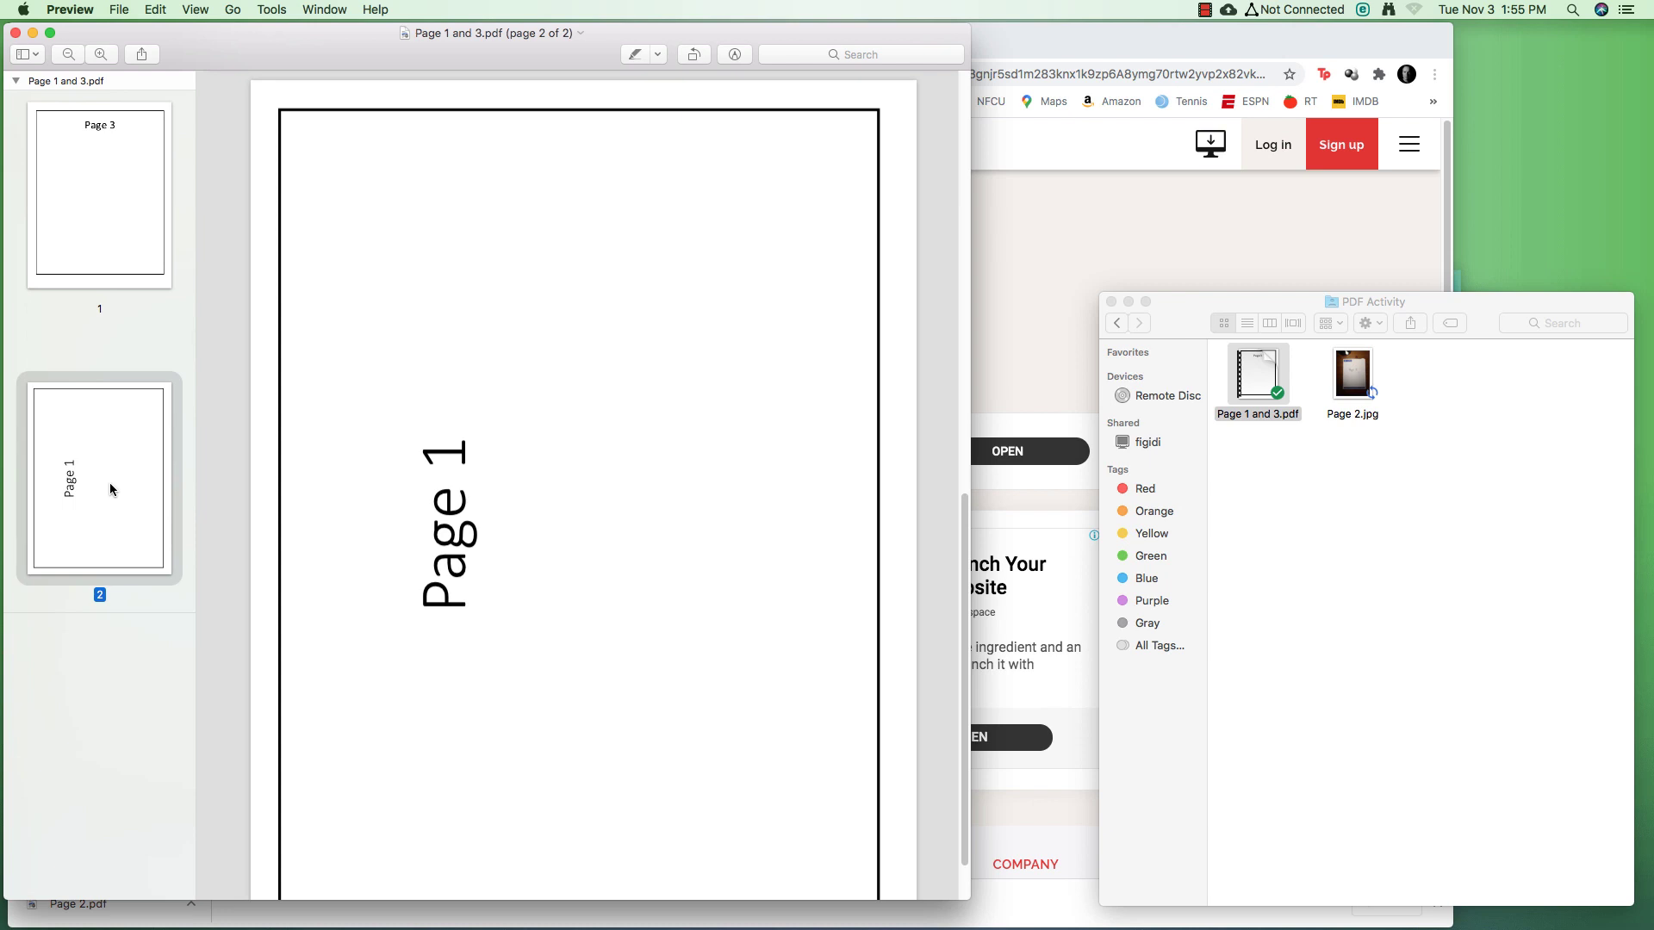
# Close the Page 1 and 3 PDF in Preview and select Page 2.jpg in the PDF Activity folder
pyautogui.click(16, 35)
pyautogui.click(1344, 370)
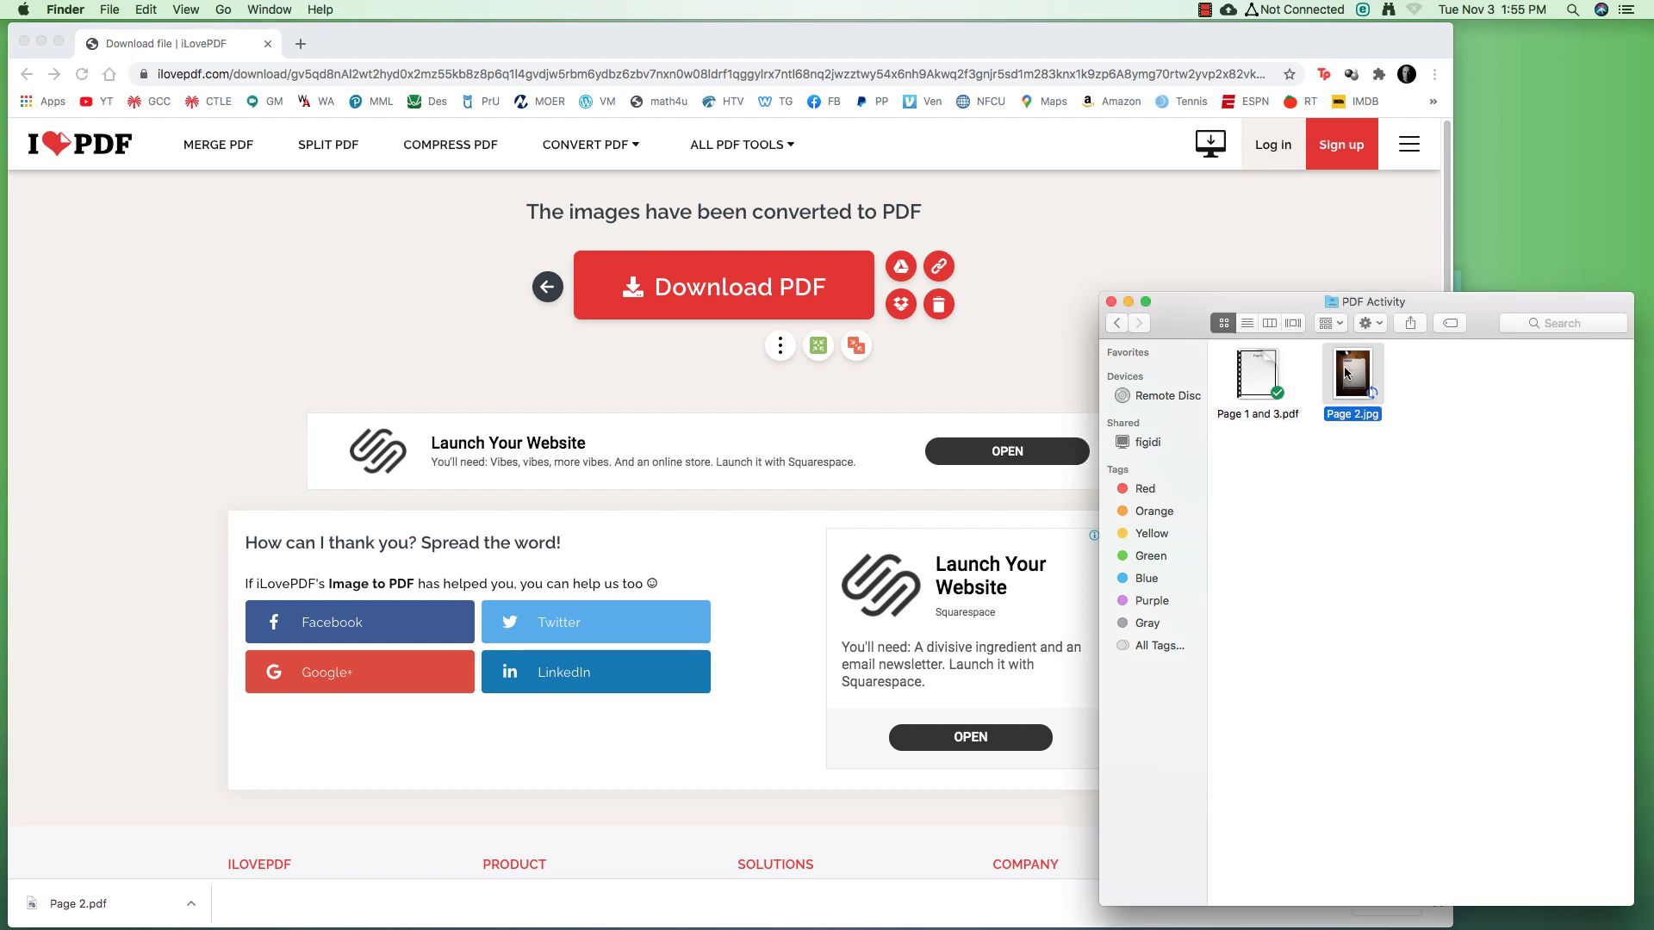
# Crop the Page 2.jpg photo in Preview to just the handwritten paper sheet, then close it
pyautogui.doubleClick(1348, 372)
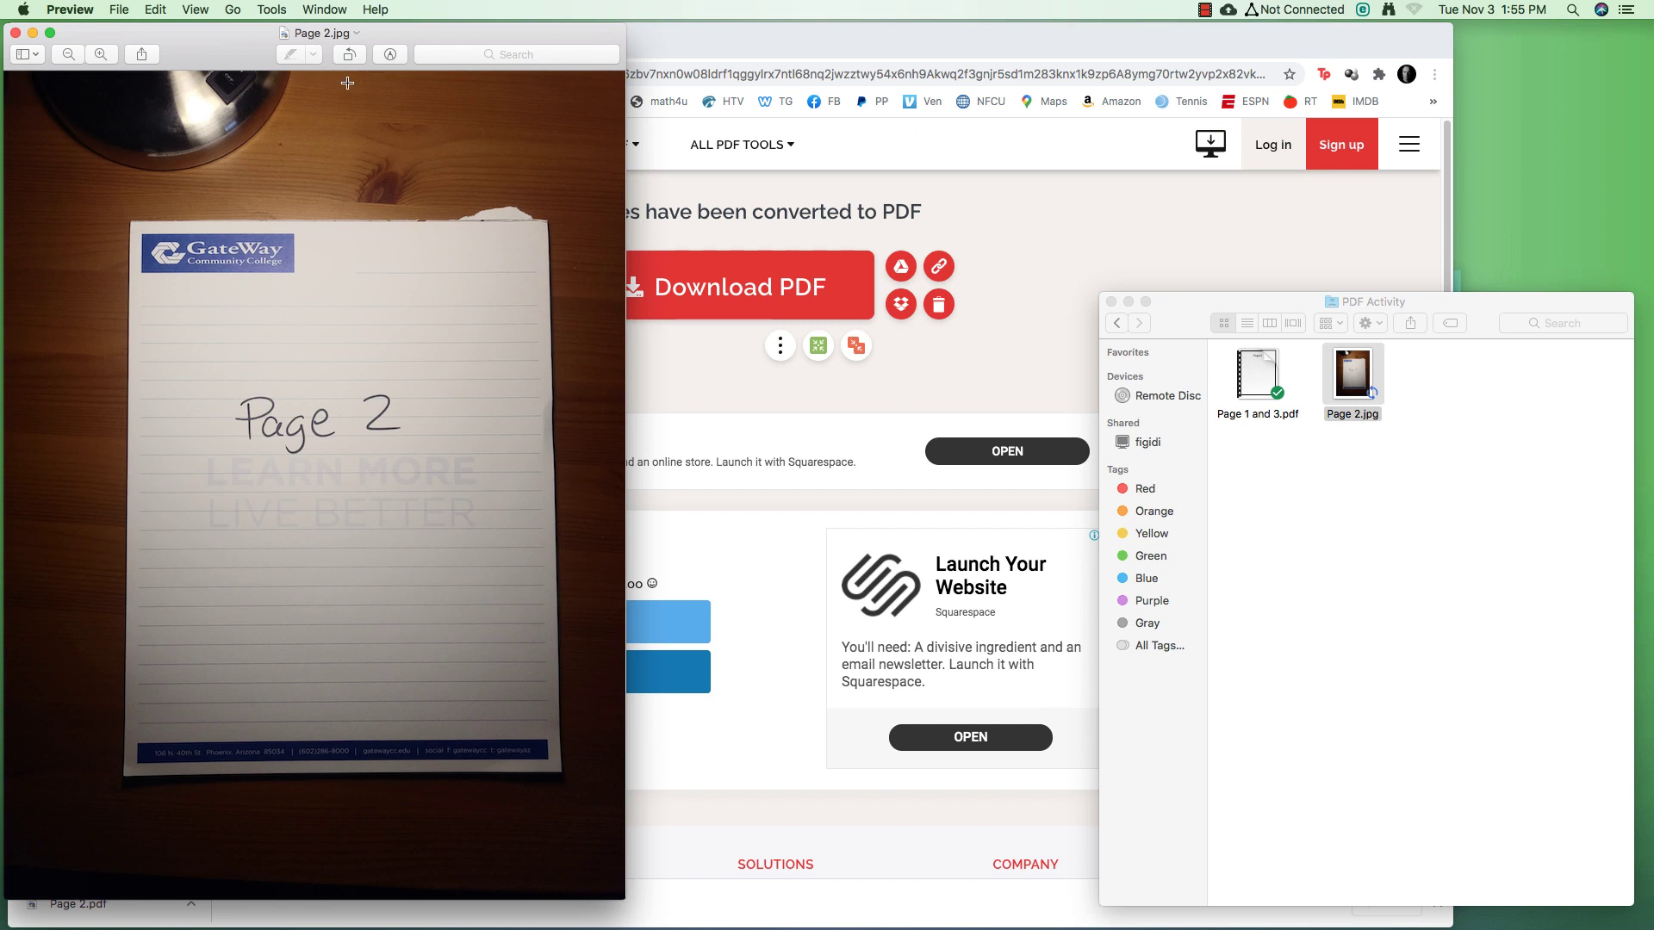
pyautogui.click(389, 55)
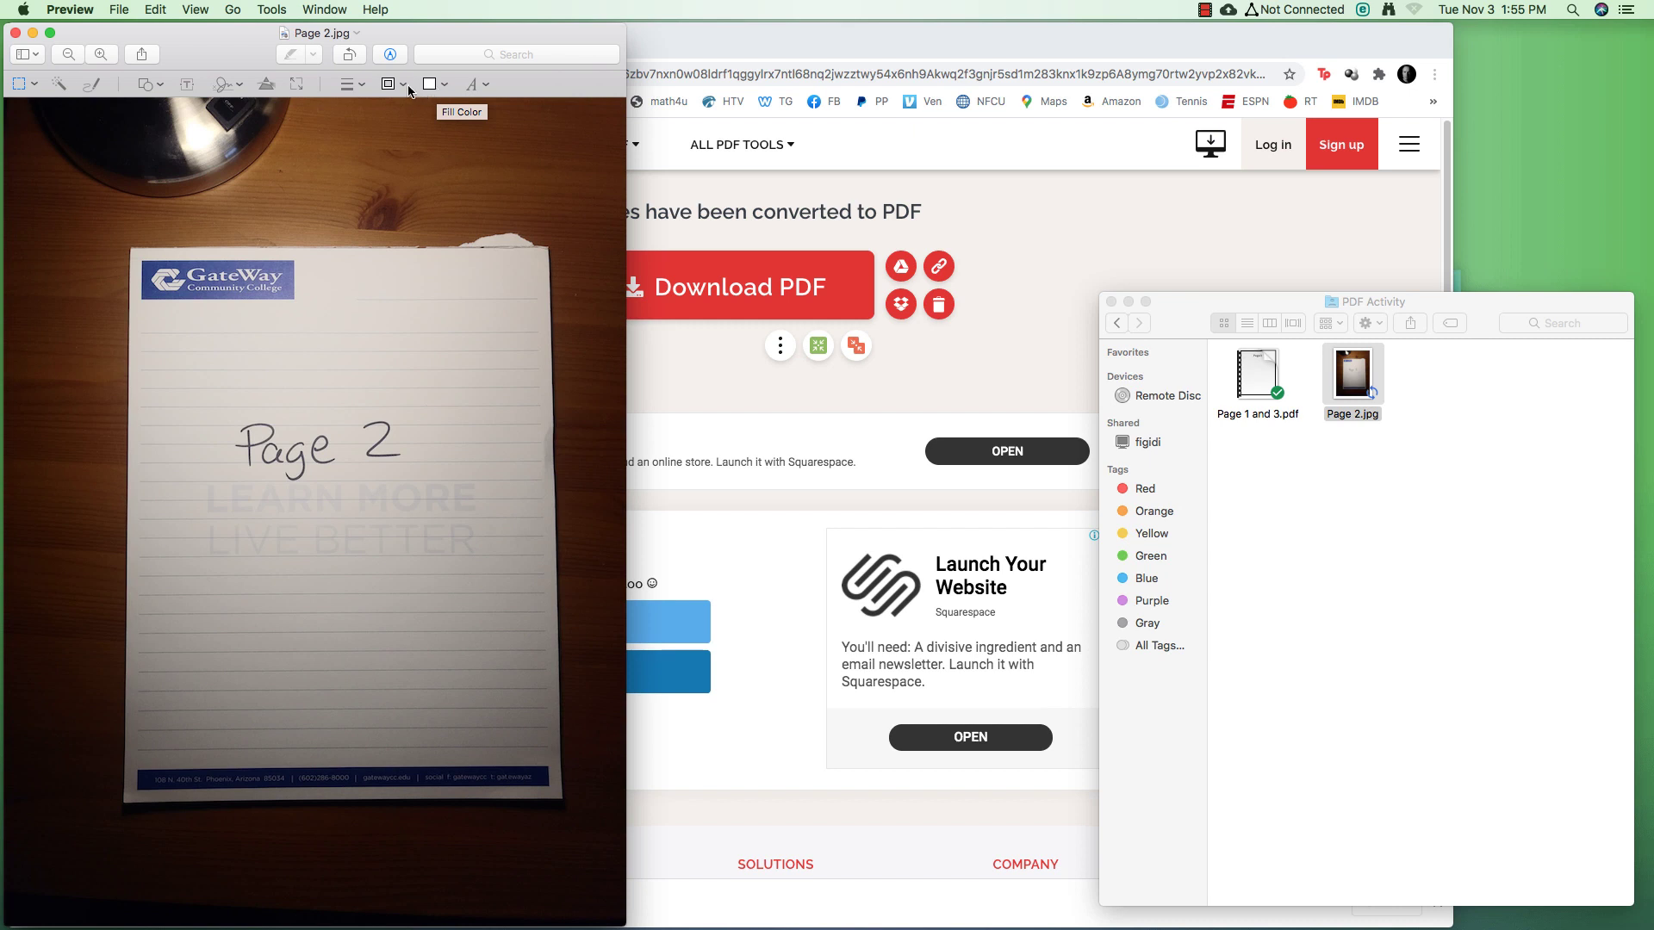
pyautogui.moveTo(127, 251); pyautogui.dragTo(556, 793)
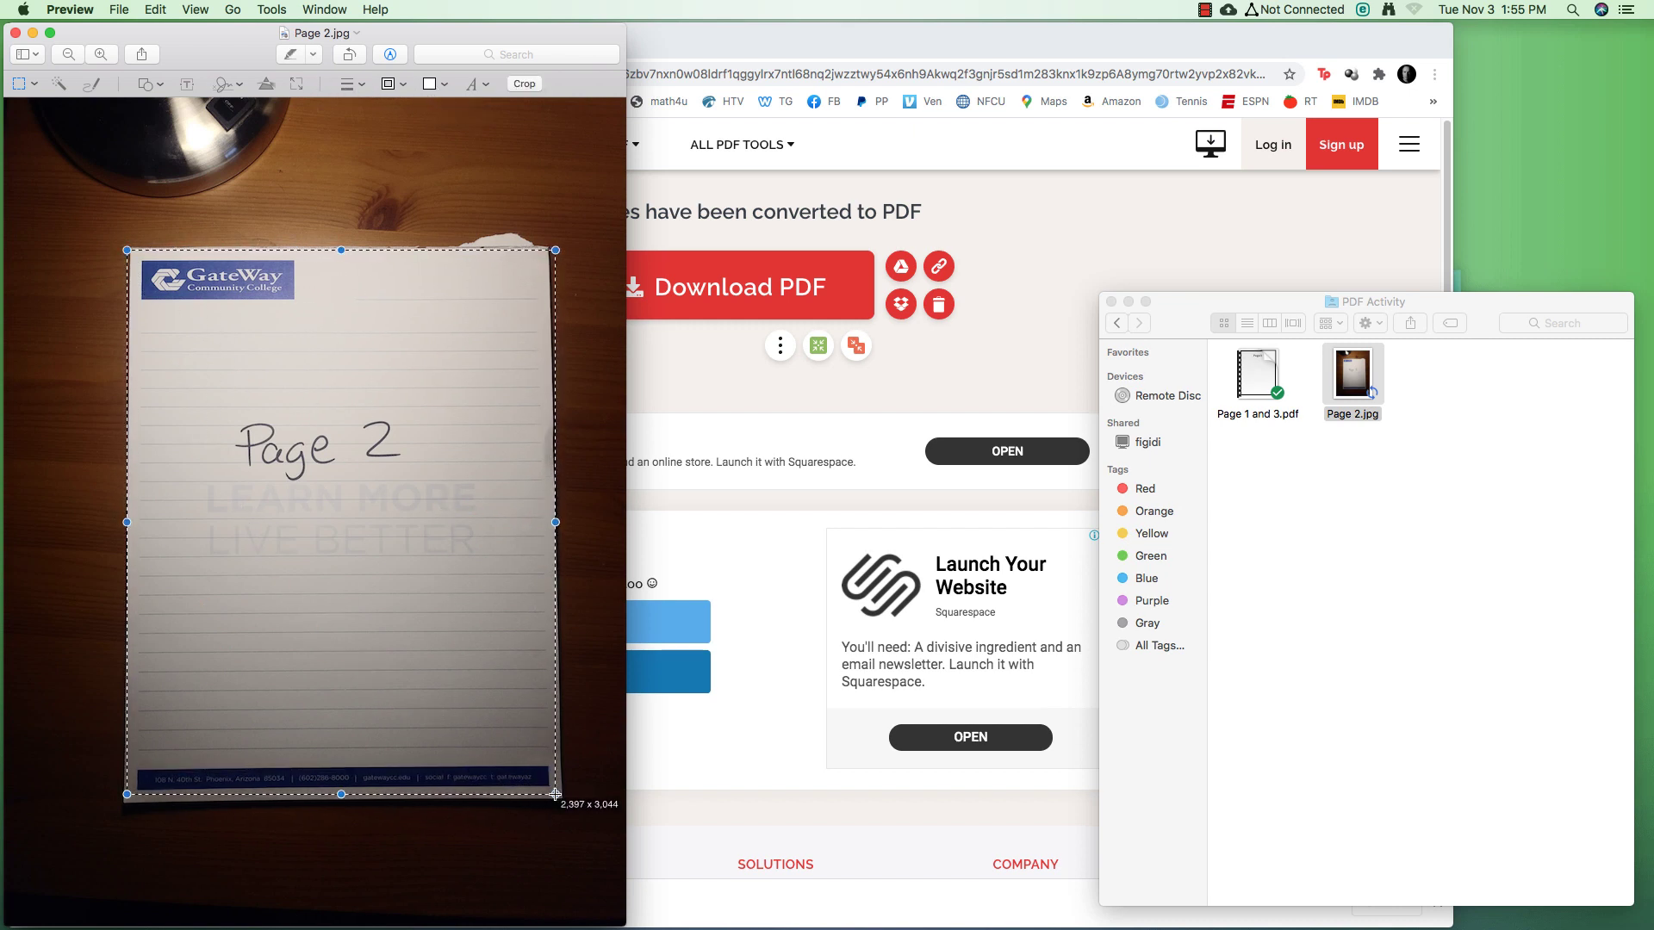
pyautogui.click(527, 86)
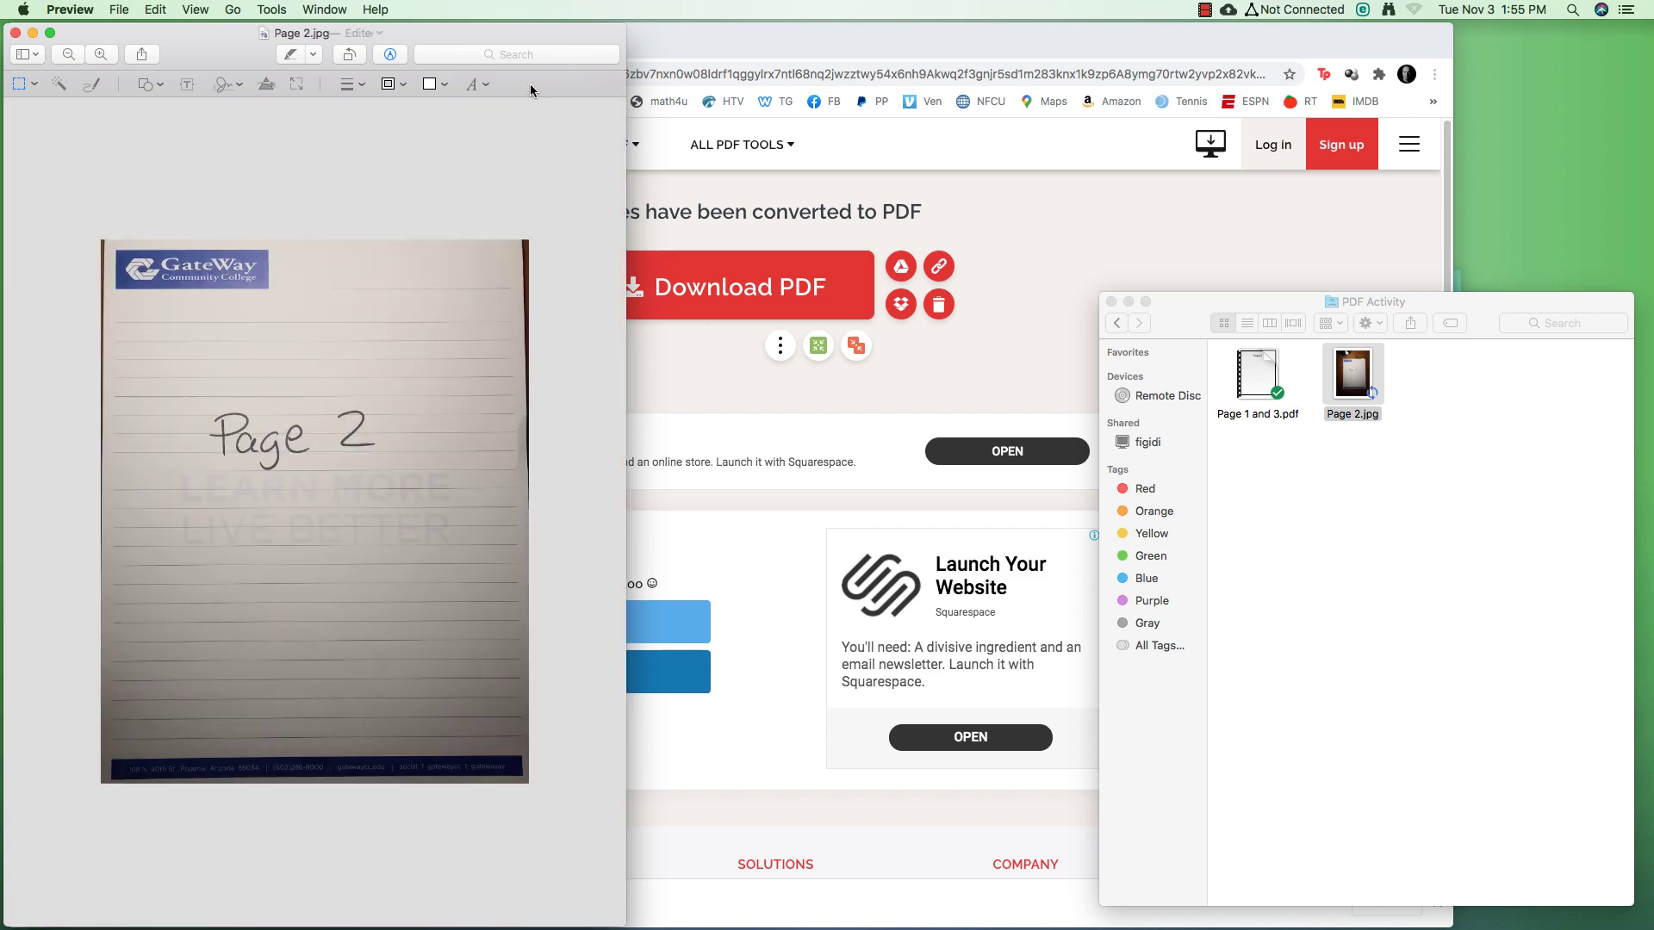
pyautogui.click(16, 33)
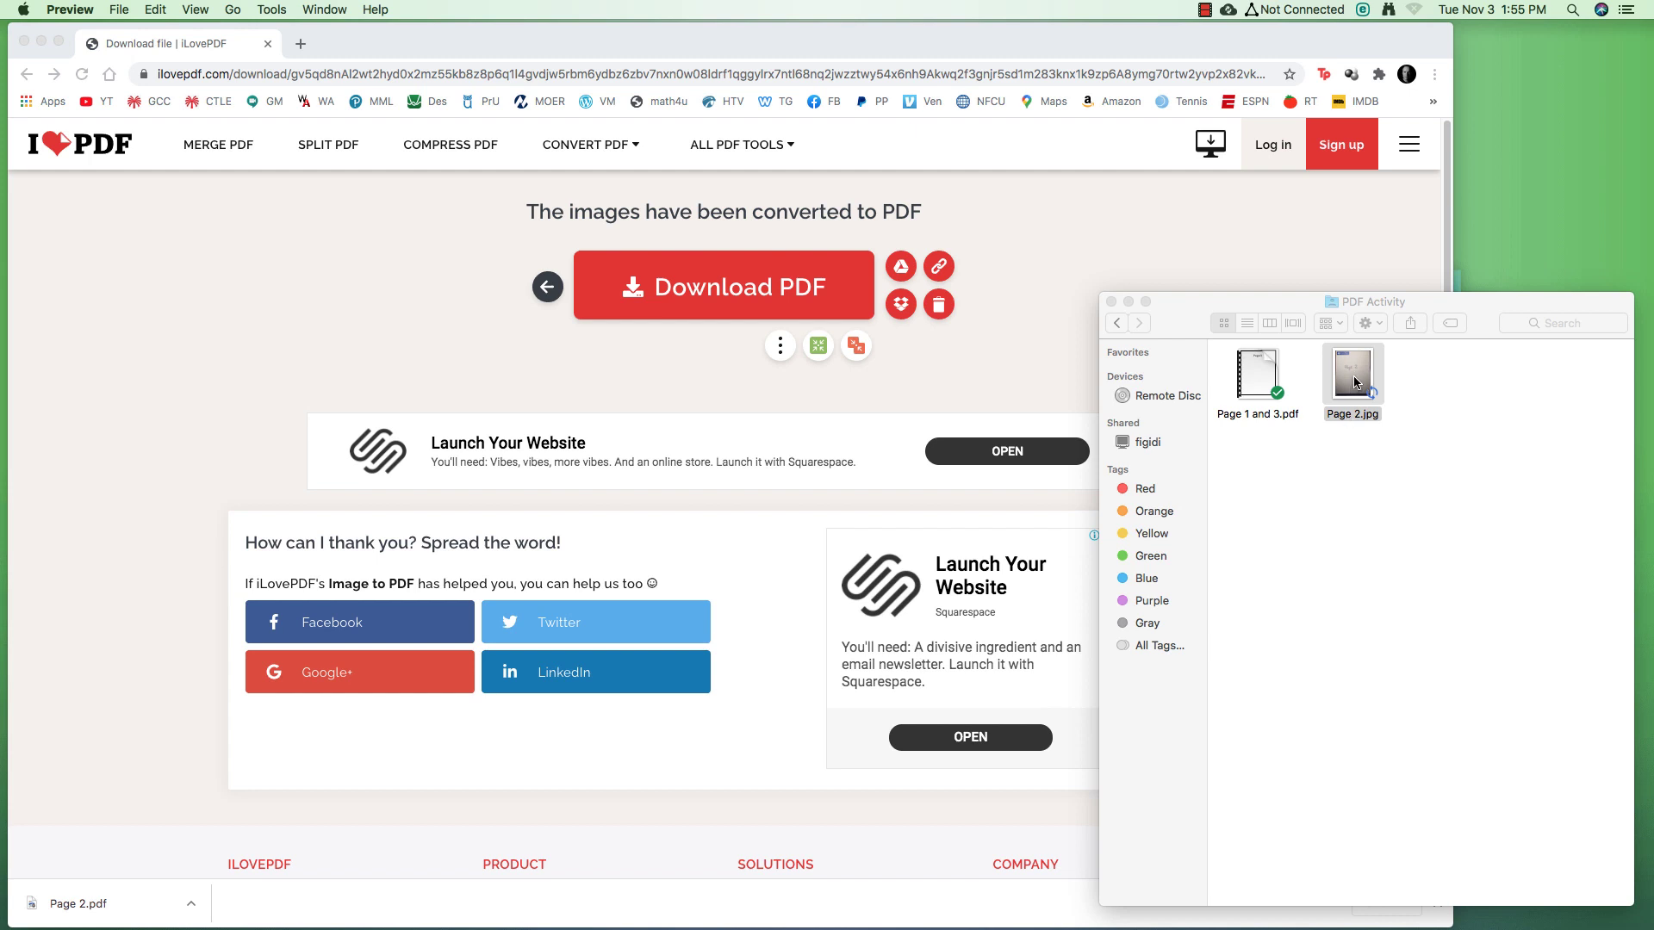
# Convert the cropped Page 2.jpg with iLovePDF's JPG to PDF tool and download Page 2.pdf
pyautogui.click(79, 146)
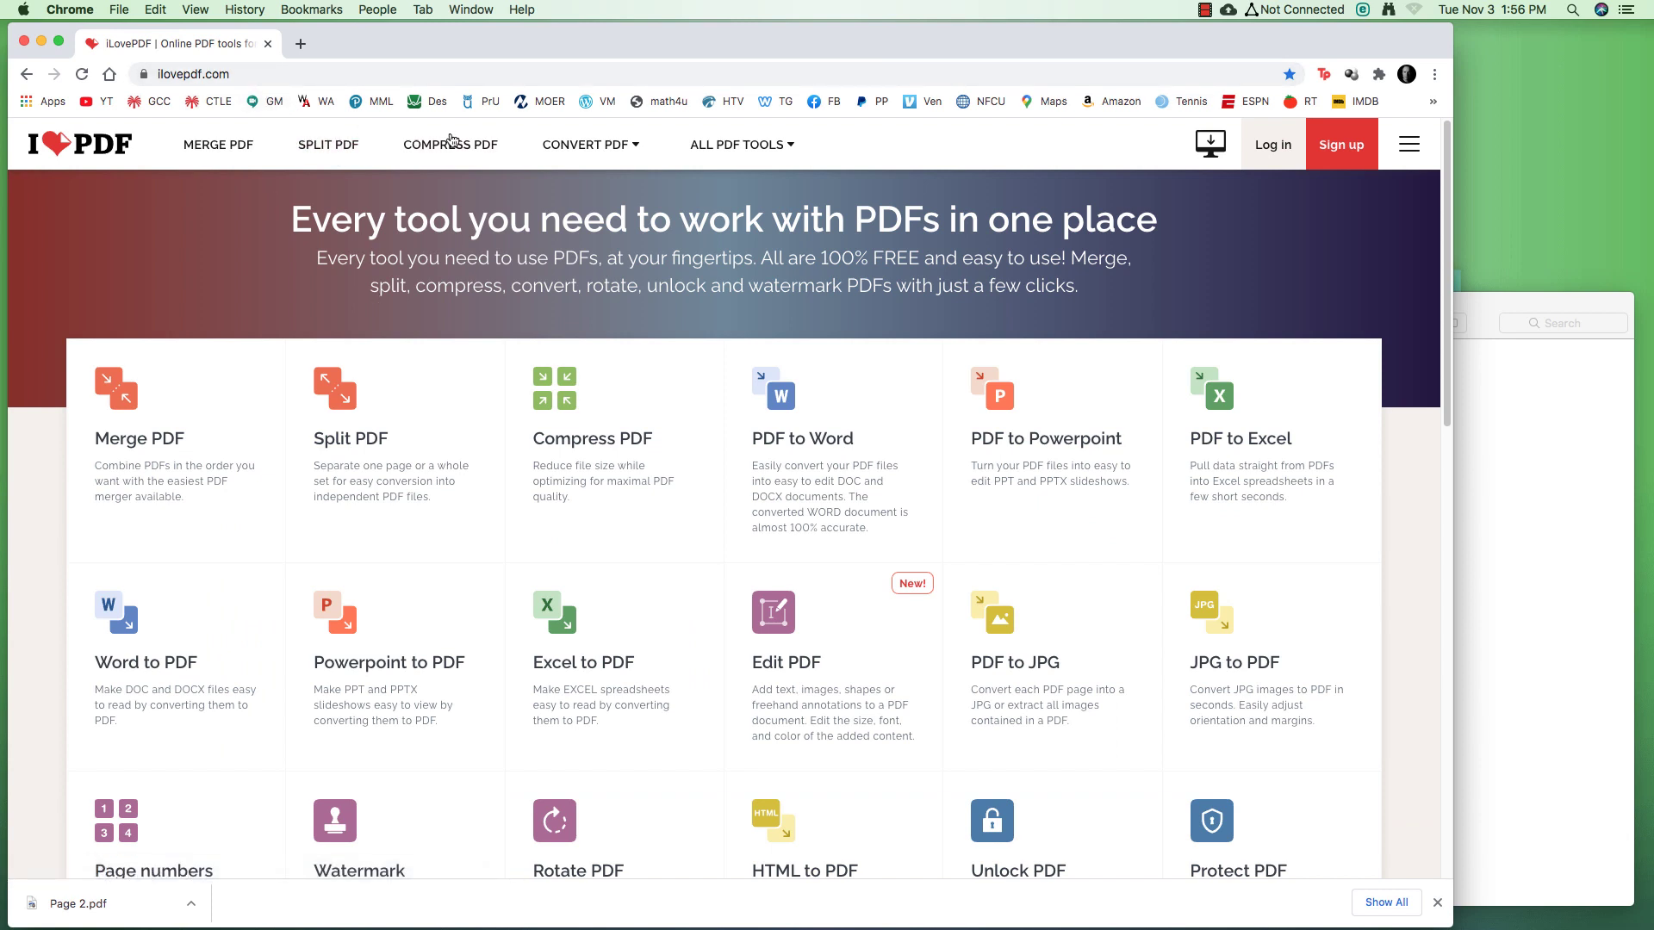
pyautogui.moveTo(721, 152)
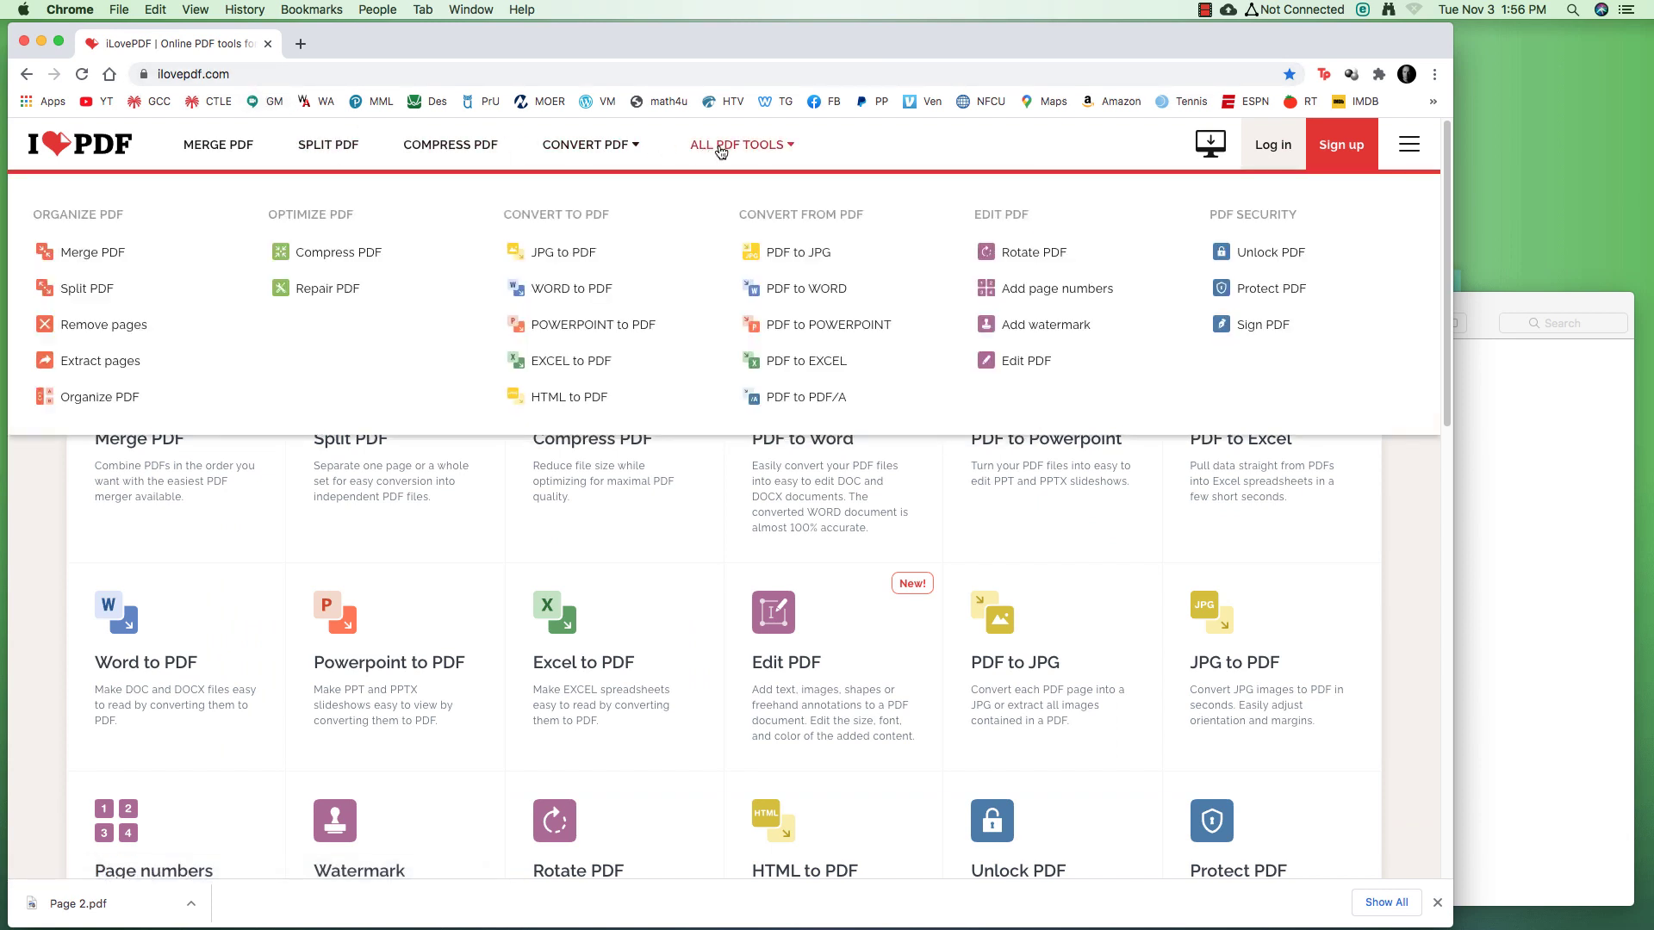
pyautogui.click(544, 260)
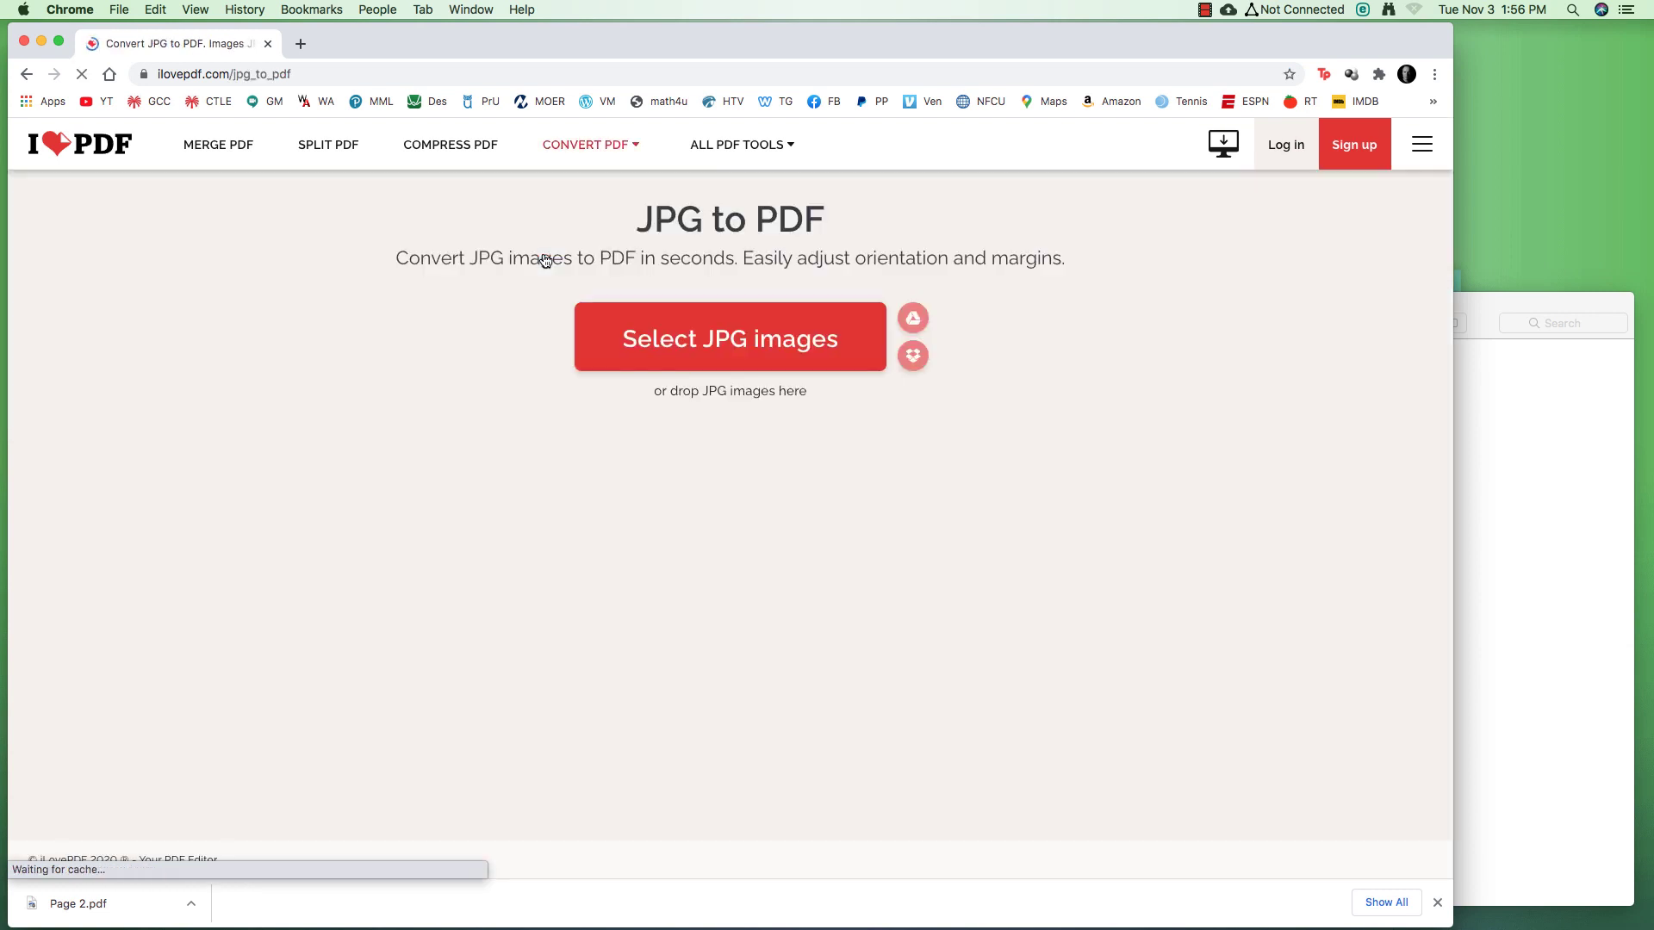
pyautogui.click(1476, 312)
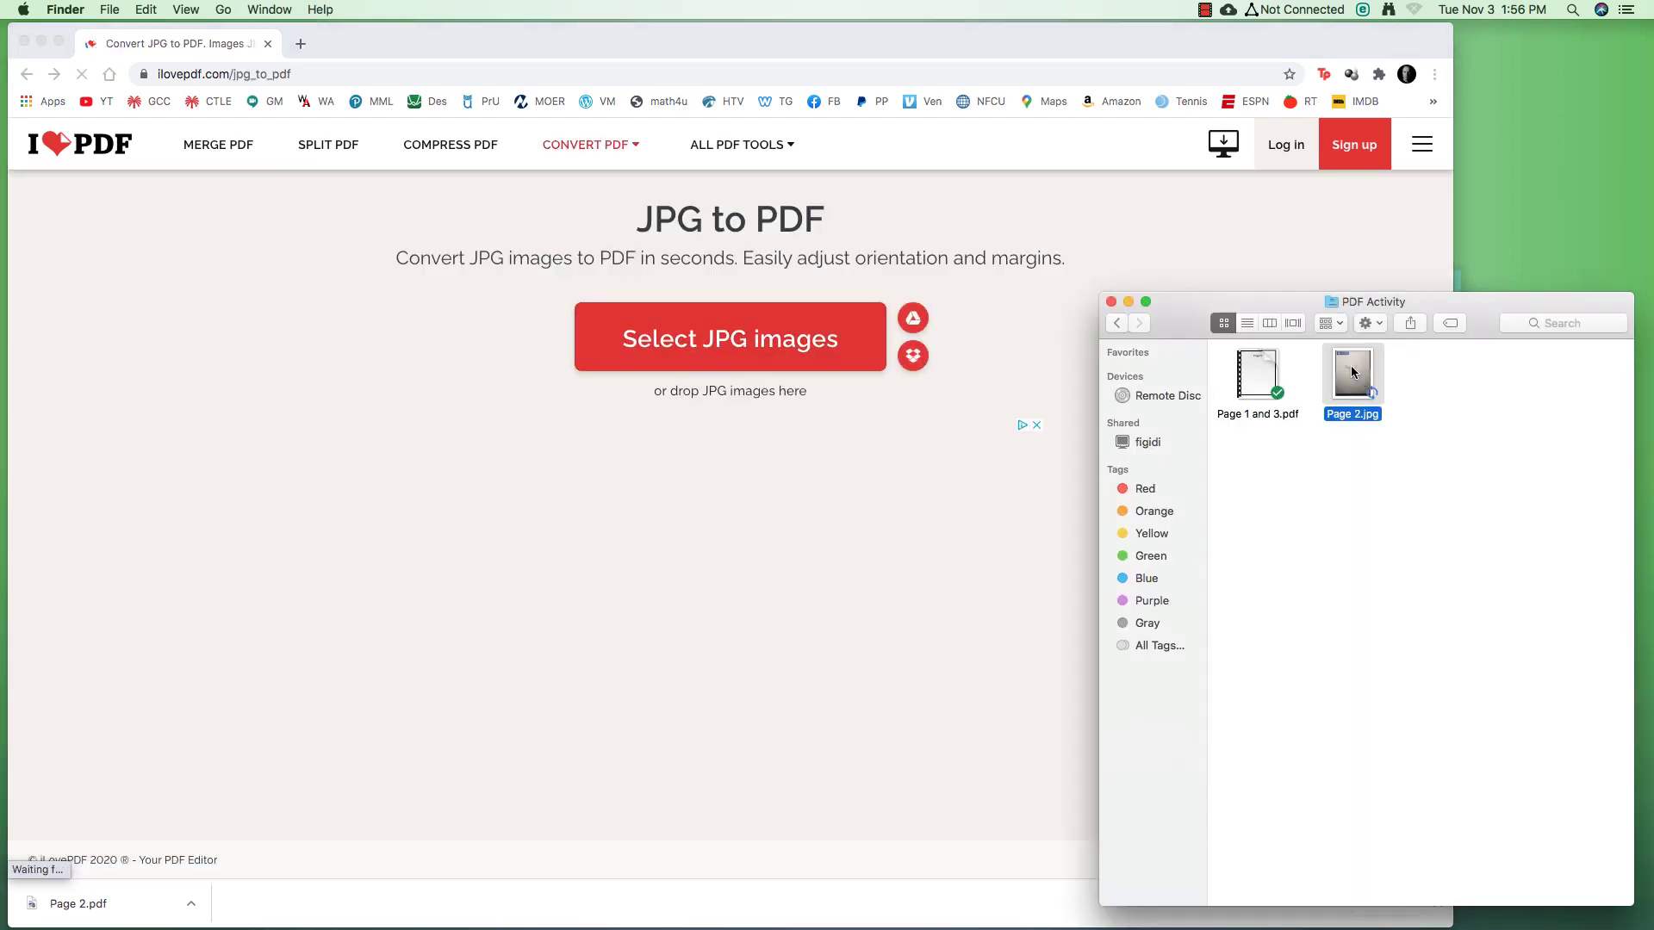
pyautogui.moveTo(1350, 372); pyautogui.dragTo(924, 334)
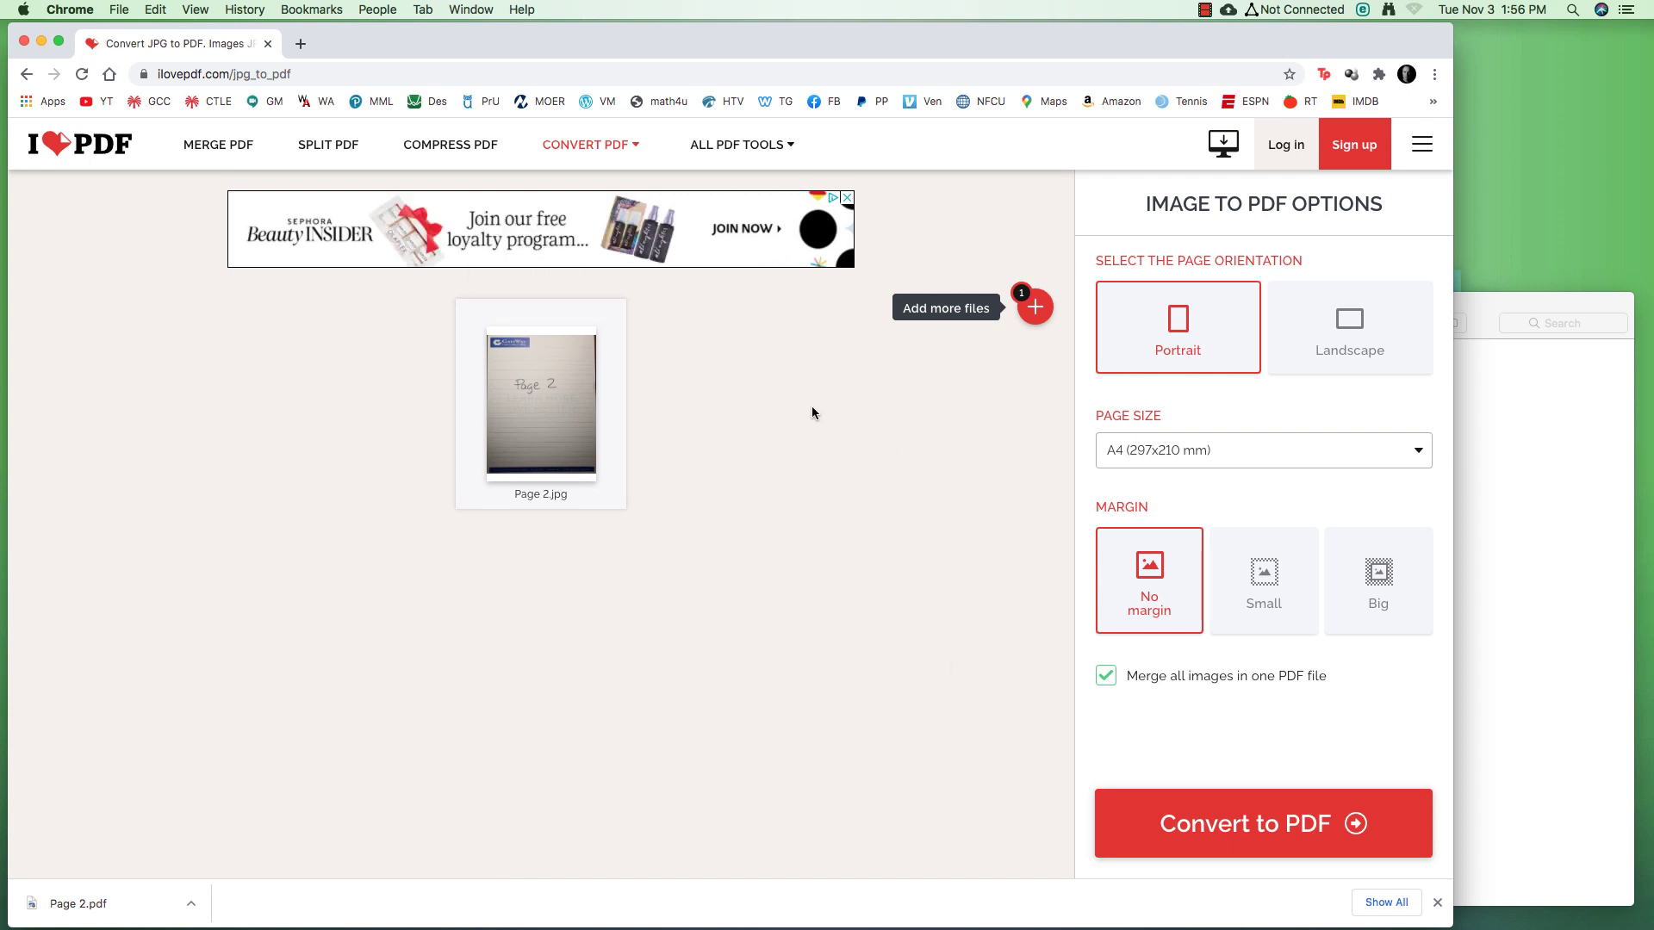
pyautogui.click(1238, 834)
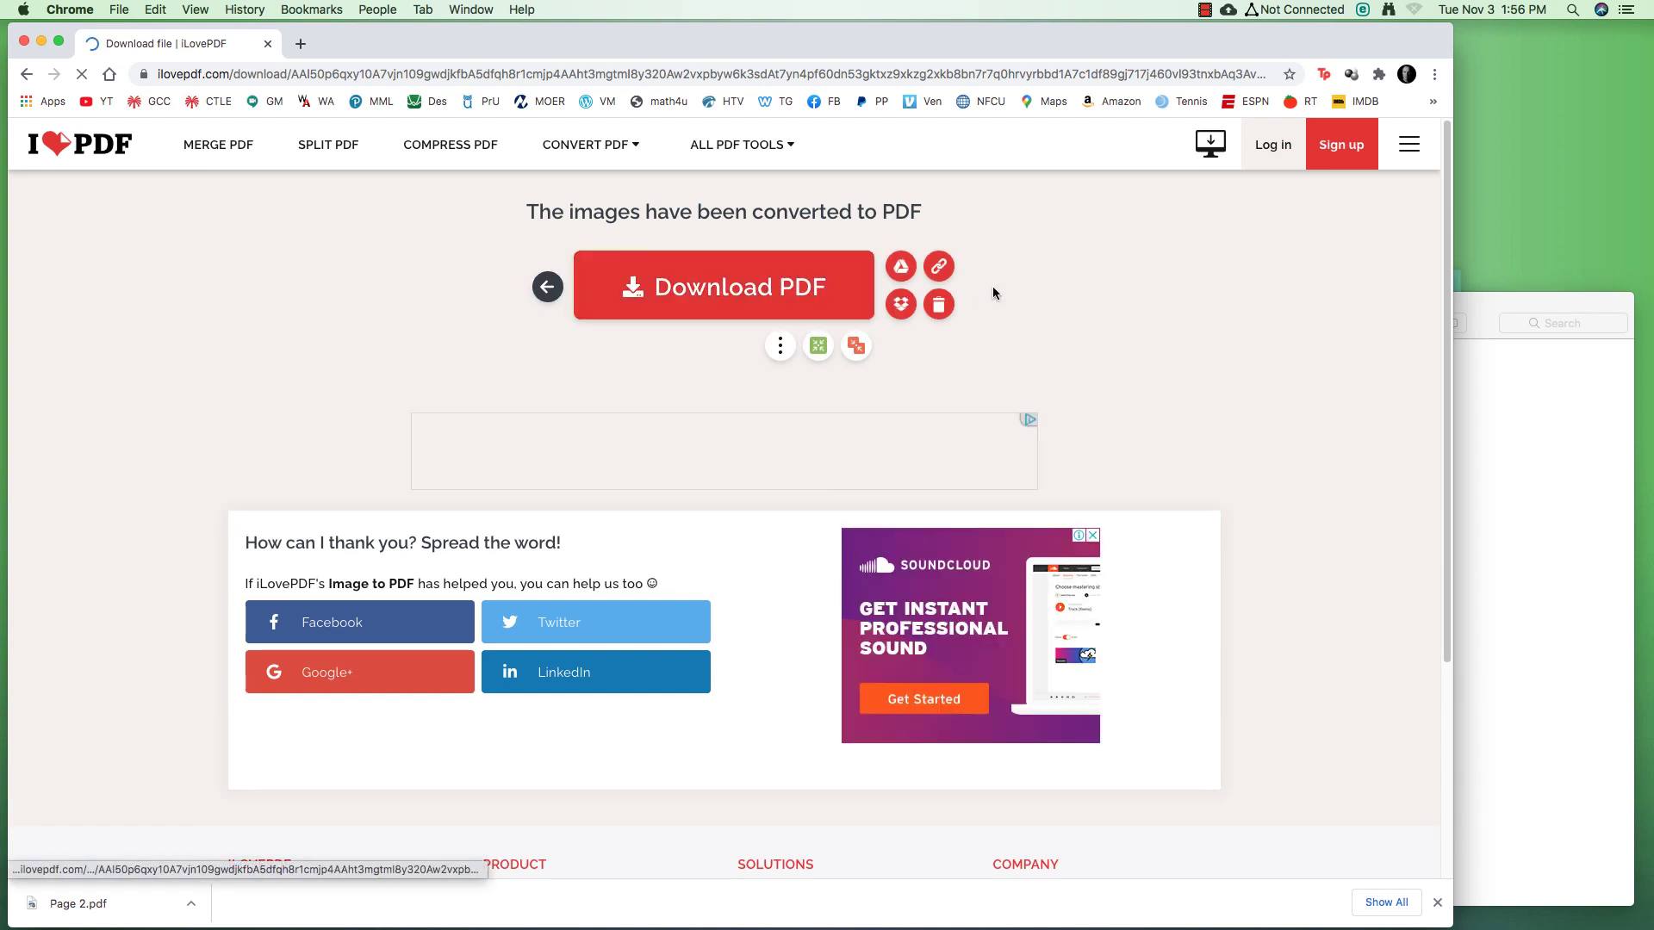
pyautogui.click(857, 289)
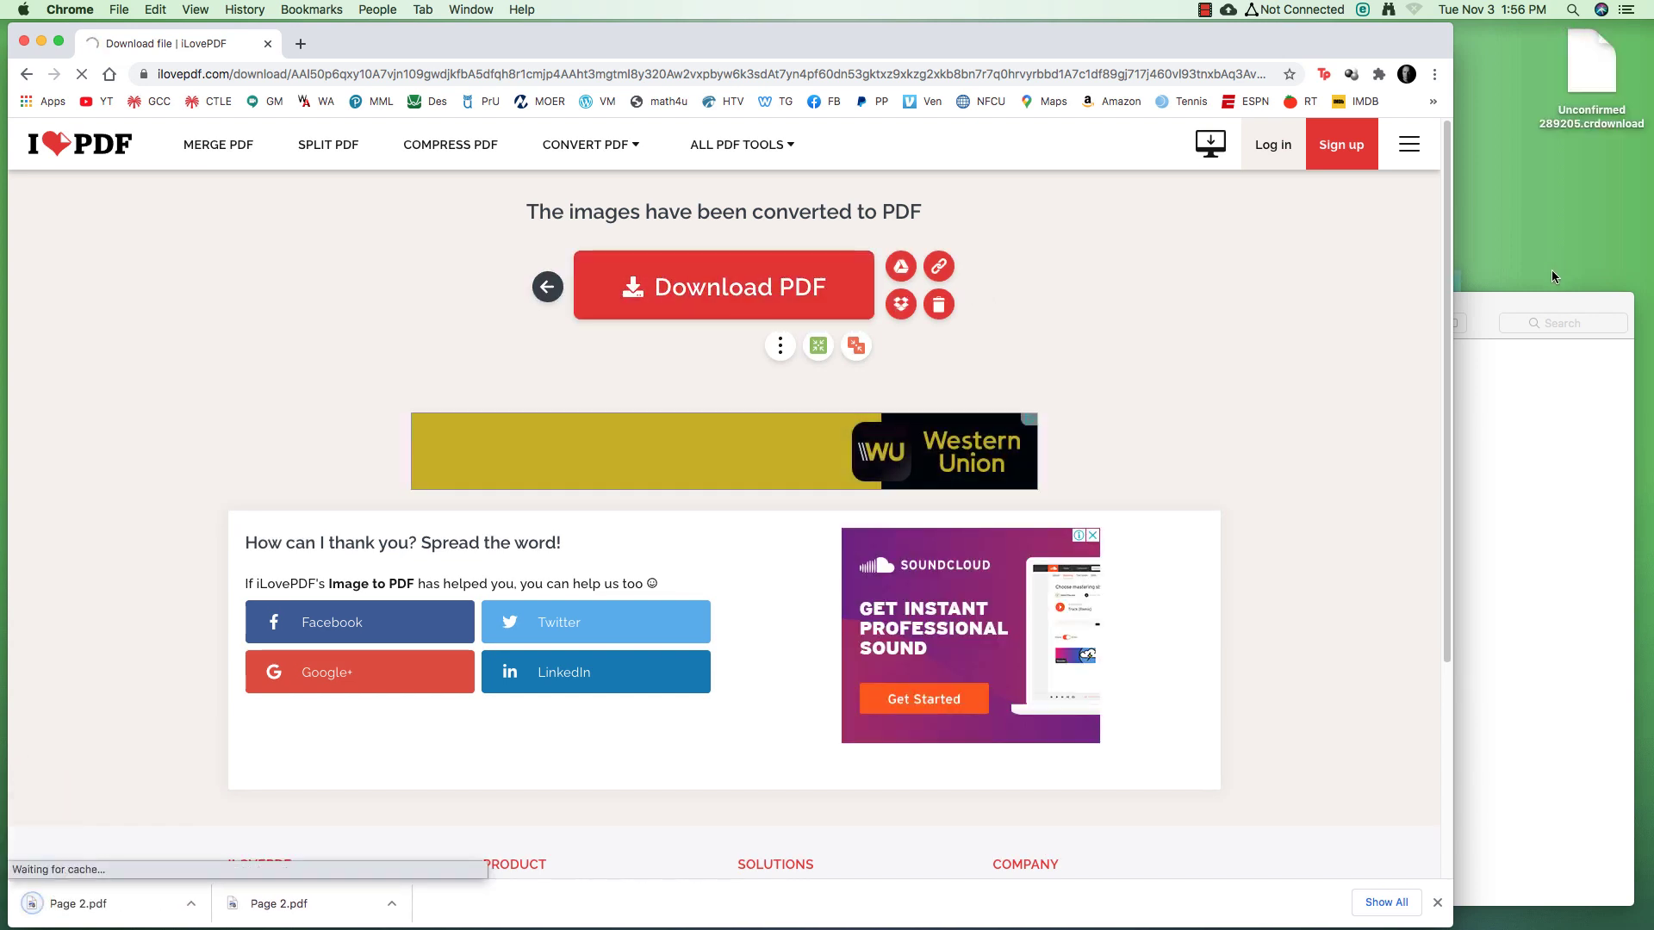
# Trash the duplicate Page 2 (1).pdf and move Page 2.pdf into the PDF Activity folder
pyautogui.click(1524, 111)
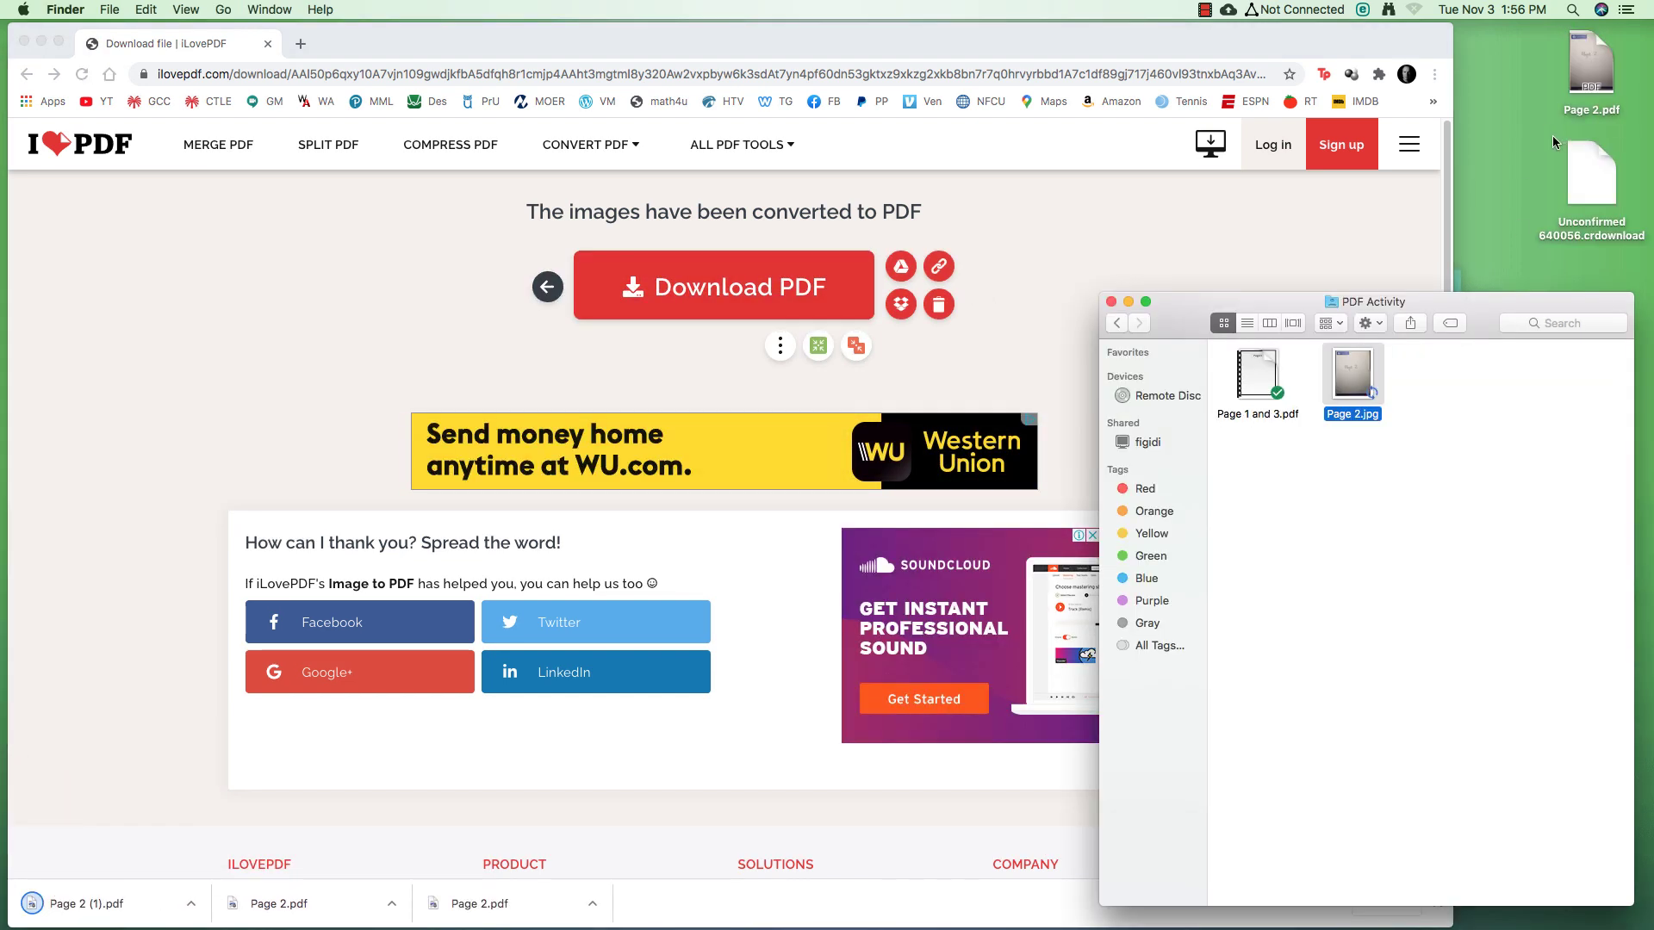
pyautogui.click(1600, 172)
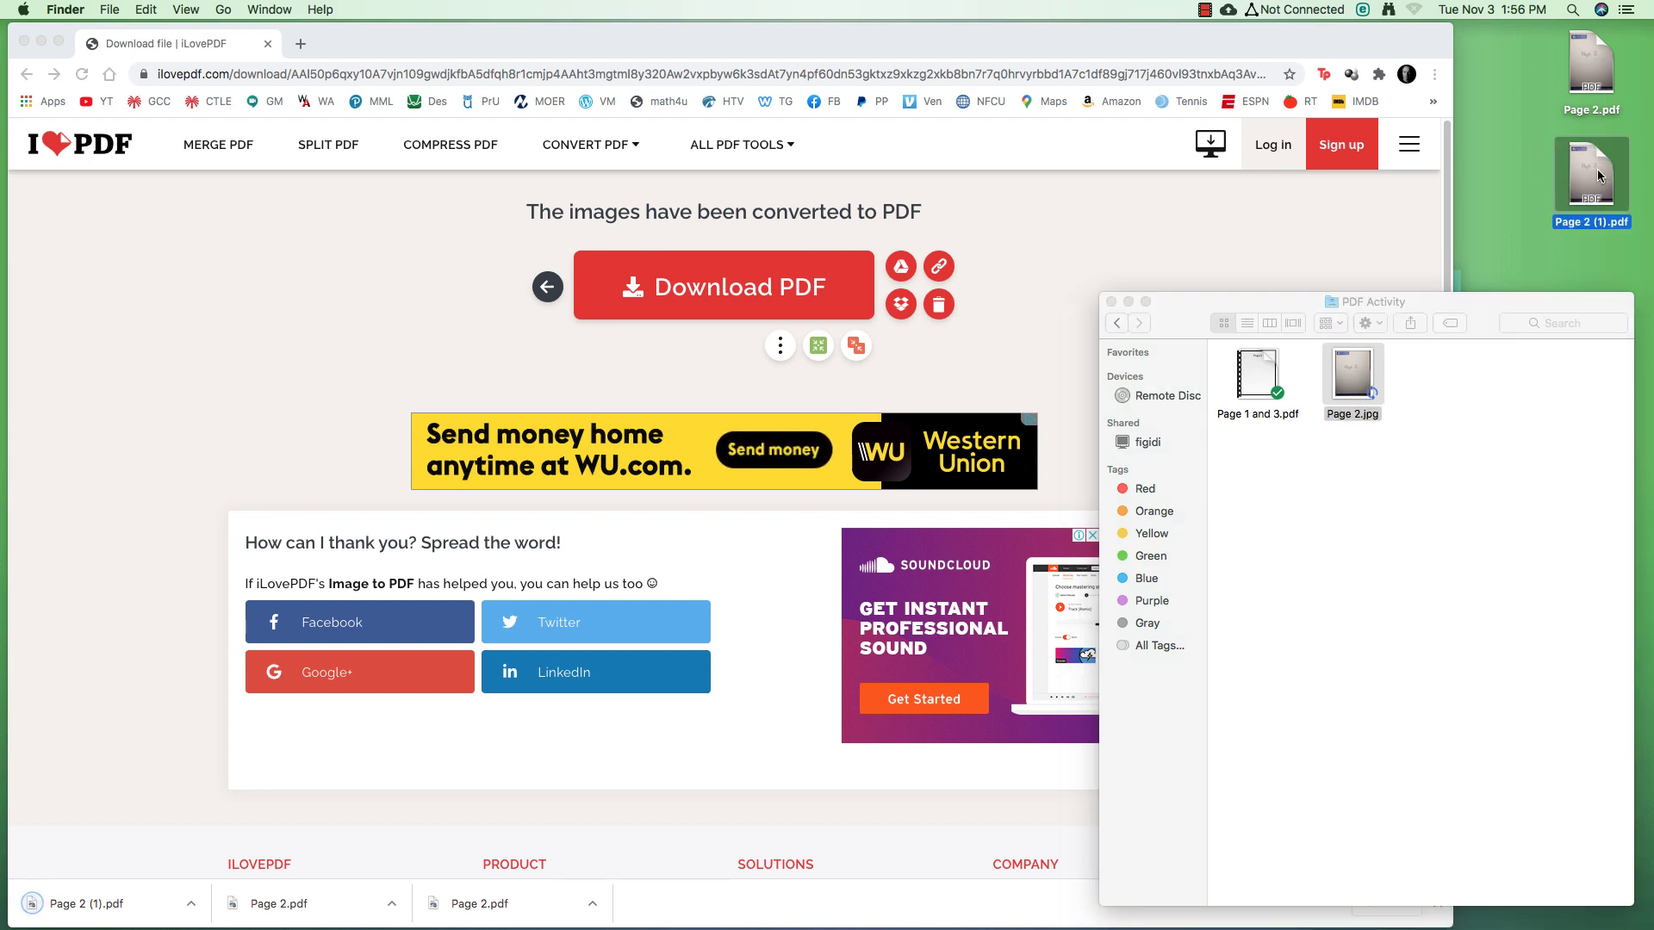
pyautogui.rightClick(1597, 169)
pyautogui.click(1509, 222)
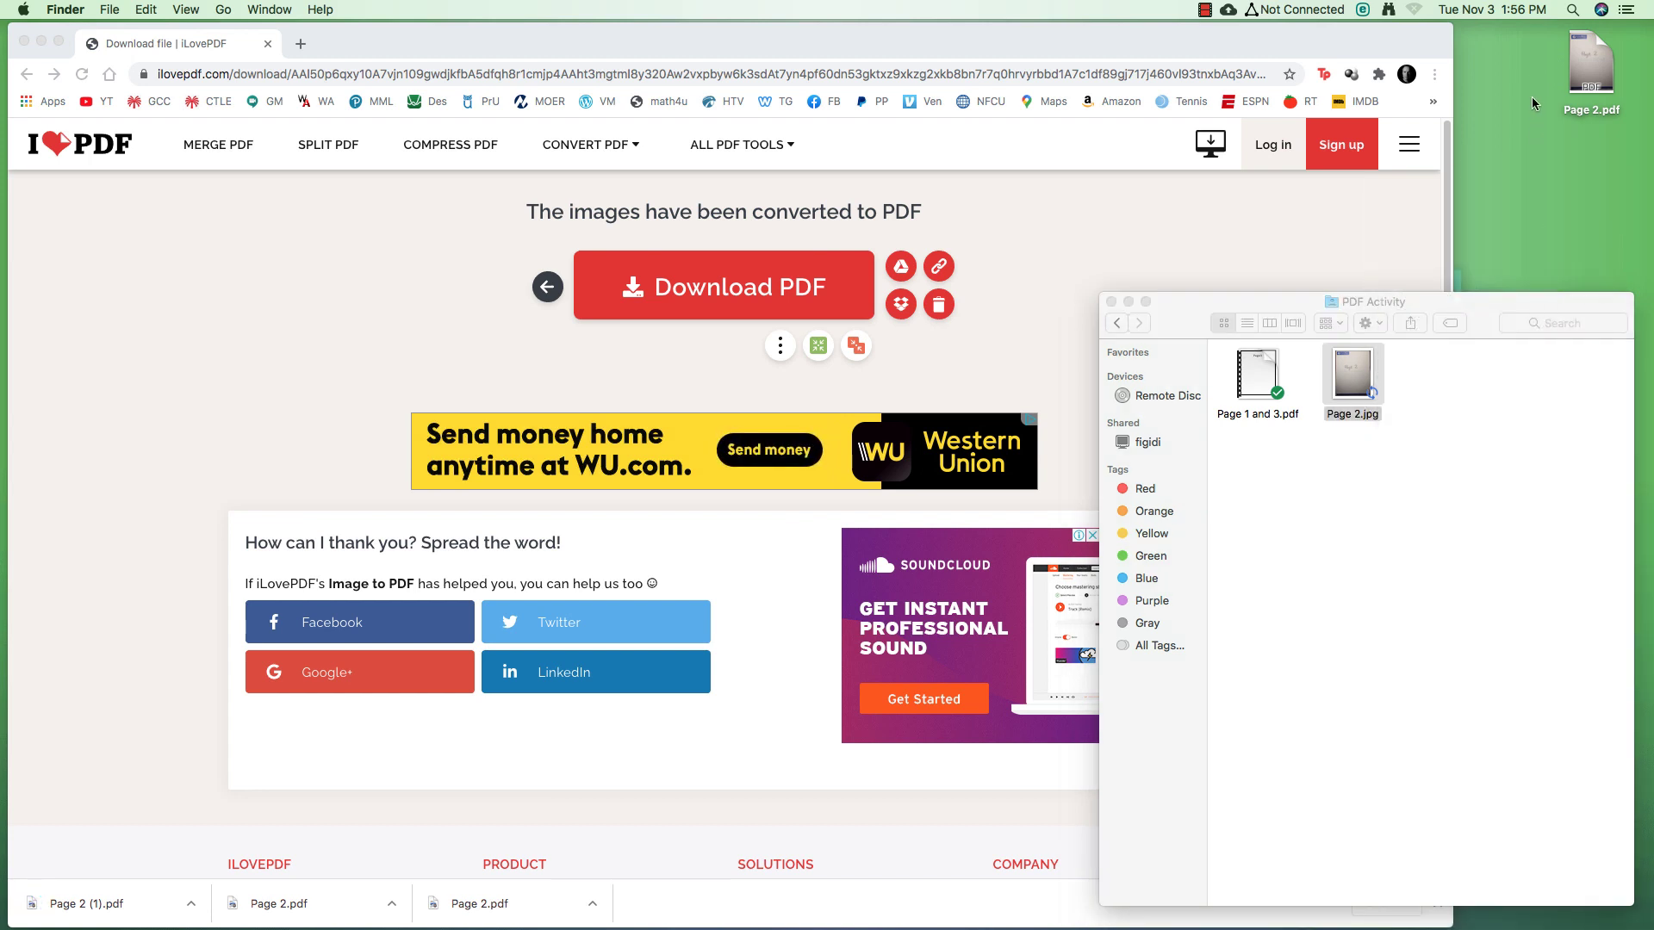
pyautogui.moveTo(1581, 63); pyautogui.dragTo(1361, 468)
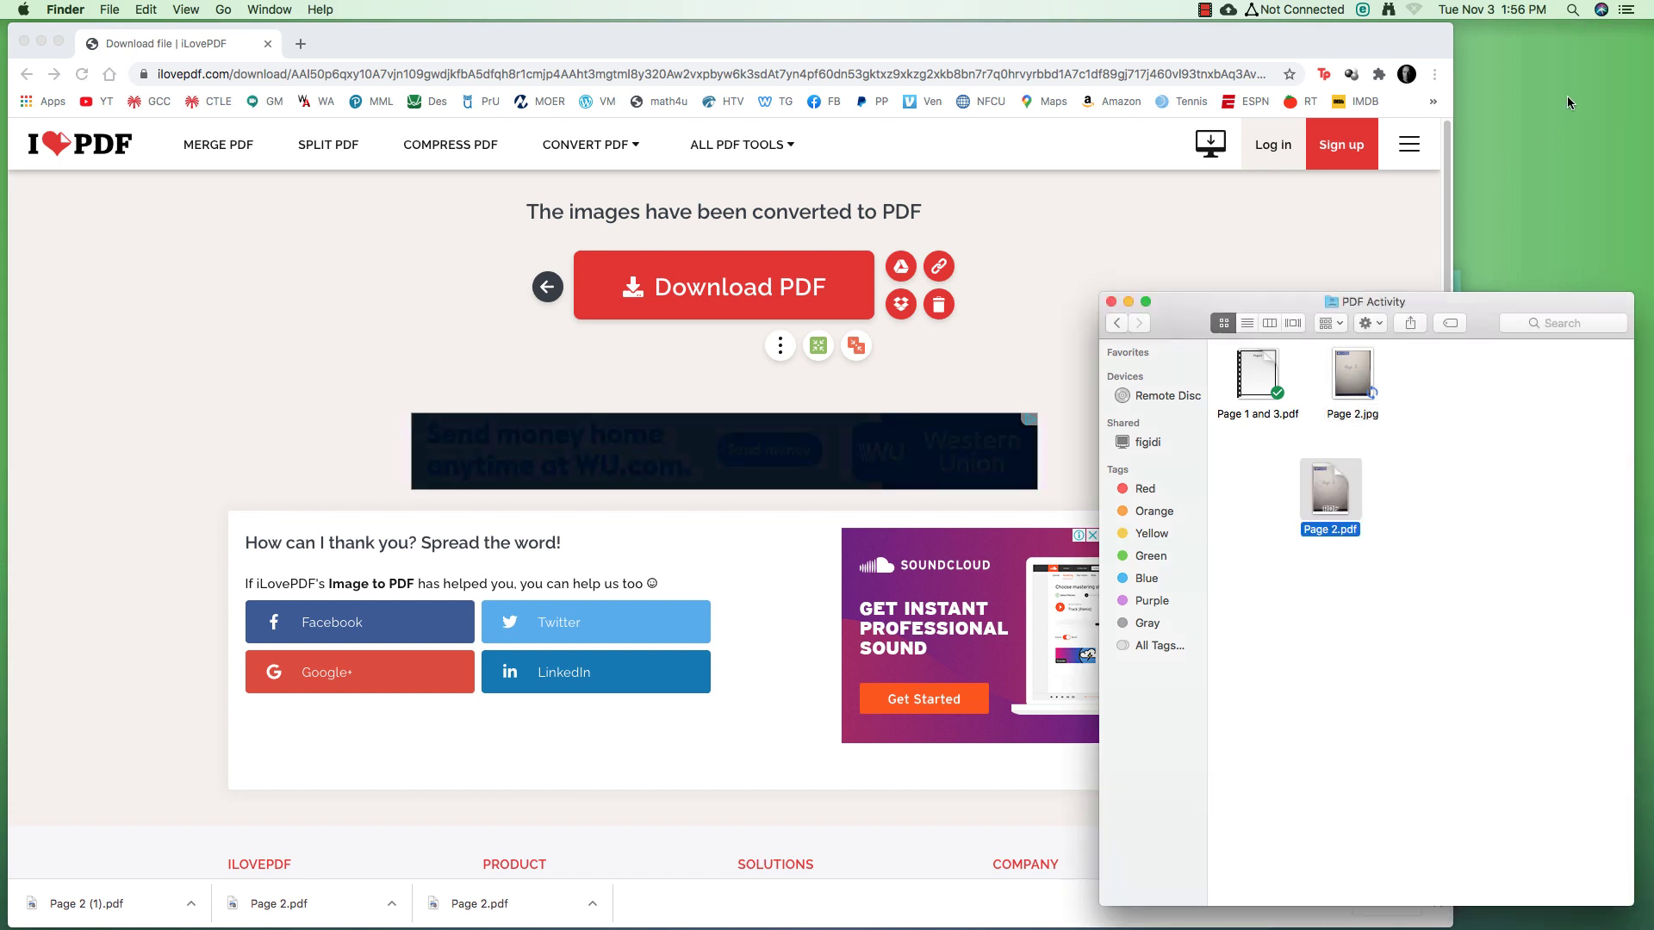
# Trash Page 2.jpg, leaving Page 2.pdf beside Page 1 and 3.pdf
pyautogui.click(1345, 363)
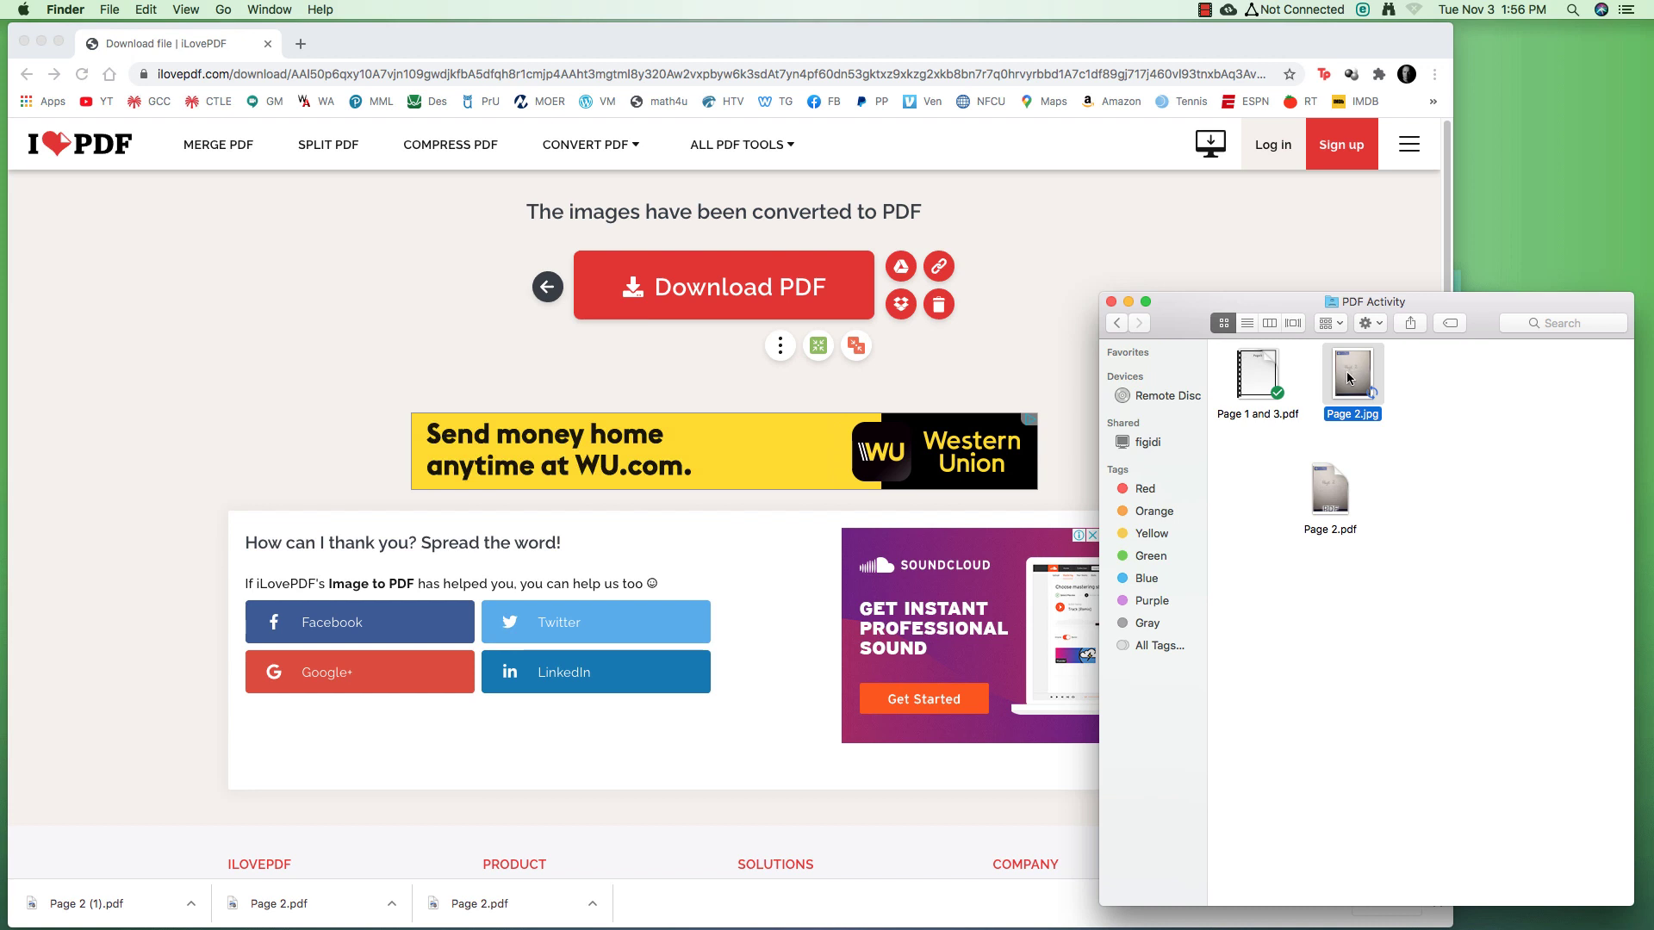
pyautogui.rightClick(1346, 362)
pyautogui.click(1387, 416)
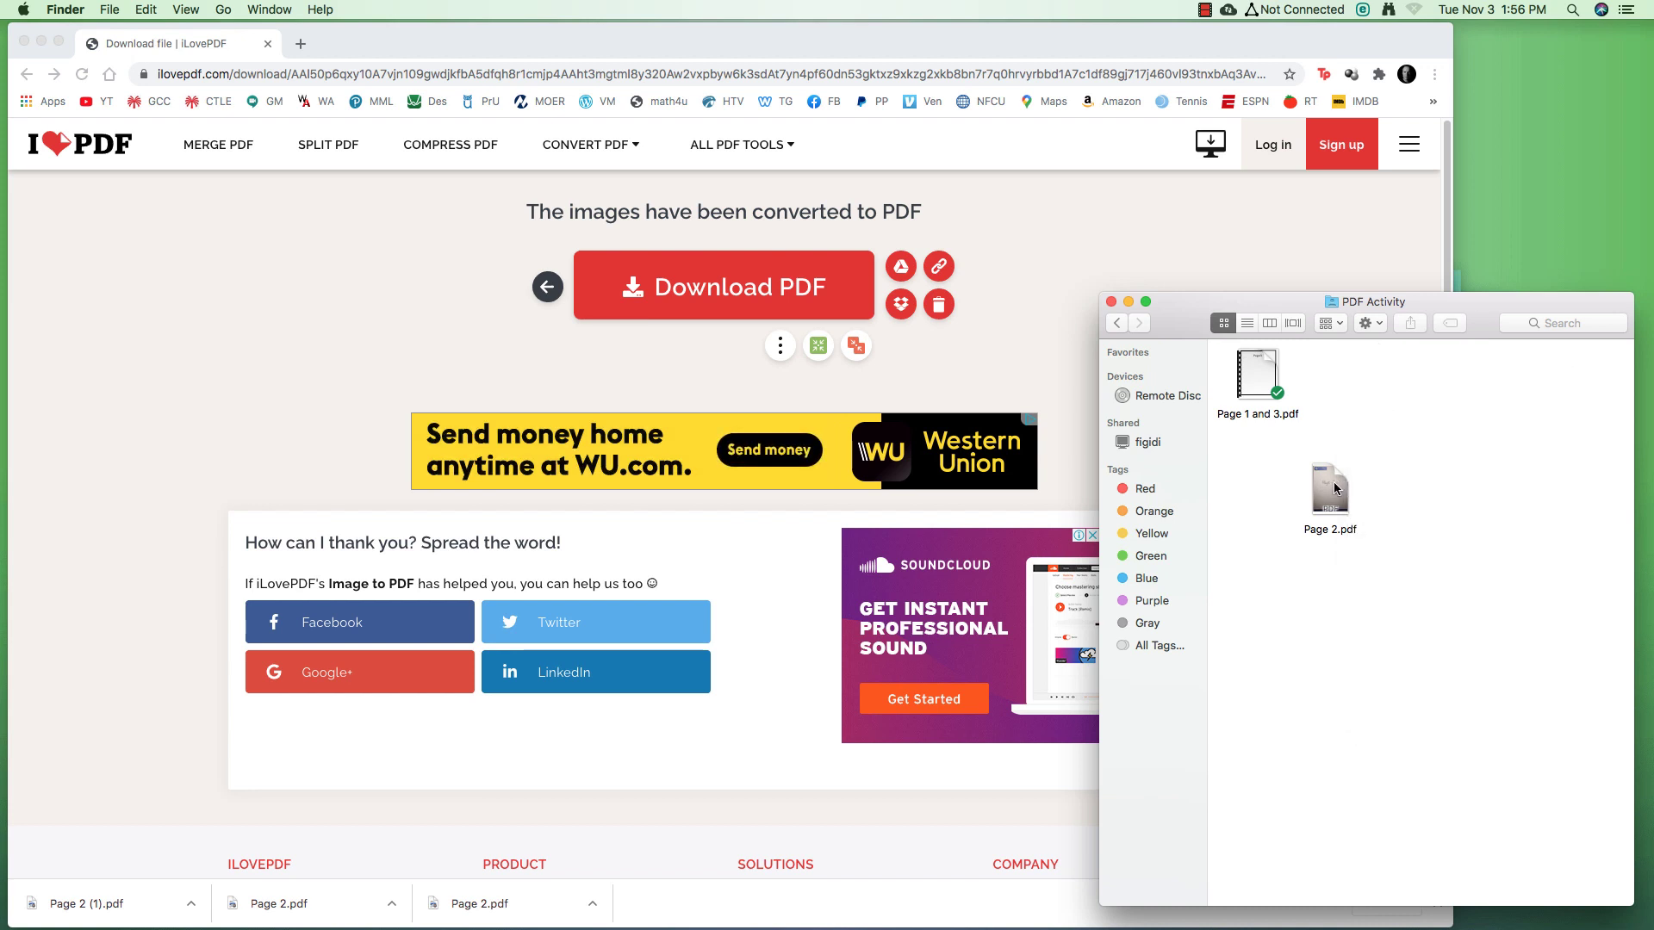
pyautogui.moveTo(1333, 482); pyautogui.dragTo(1345, 368)
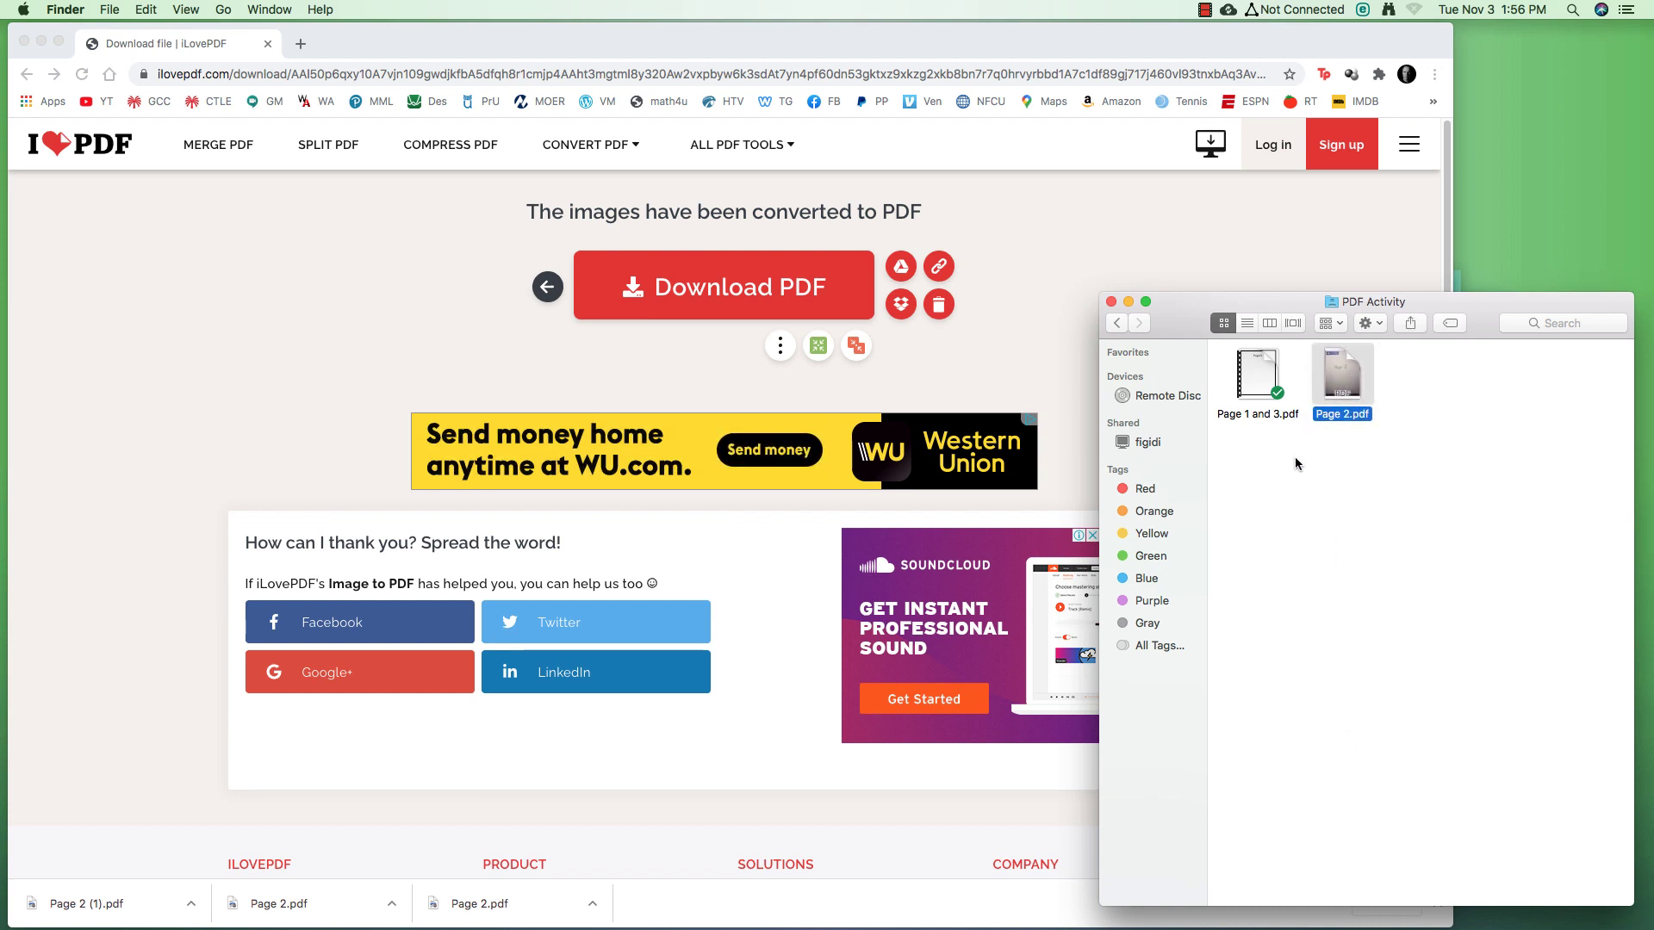
pyautogui.click(1046, 213)
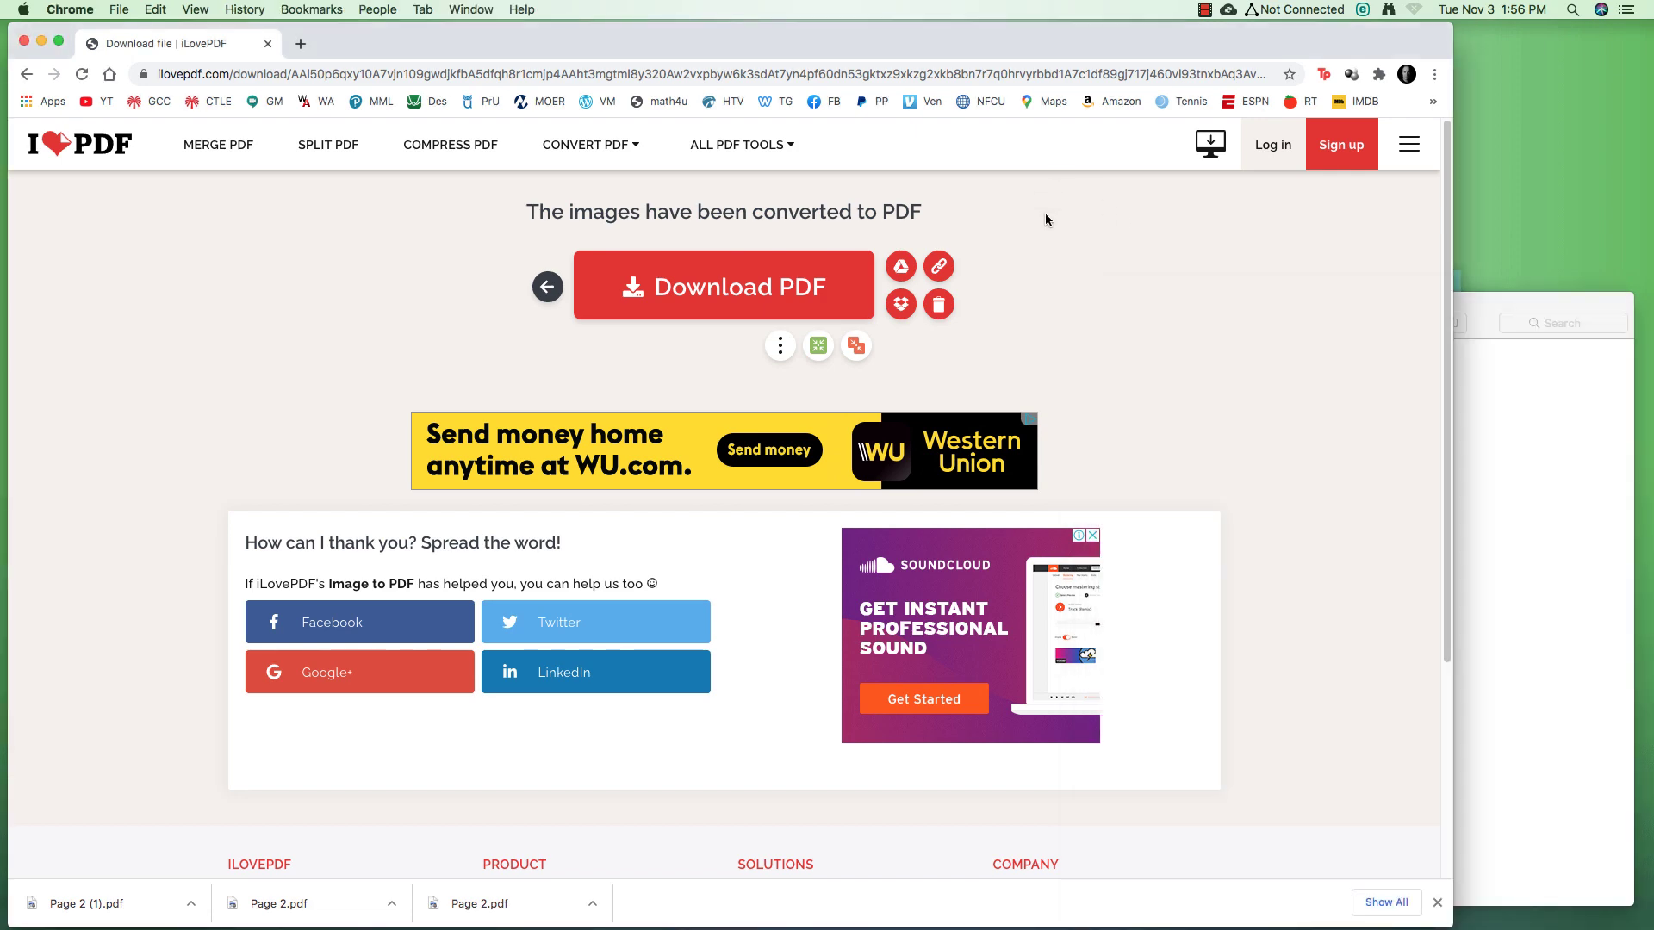
# Combine Page 1 and 3.pdf and Page 2.pdf with iLovePDF's Merge PDF tool
pyautogui.click(88, 142)
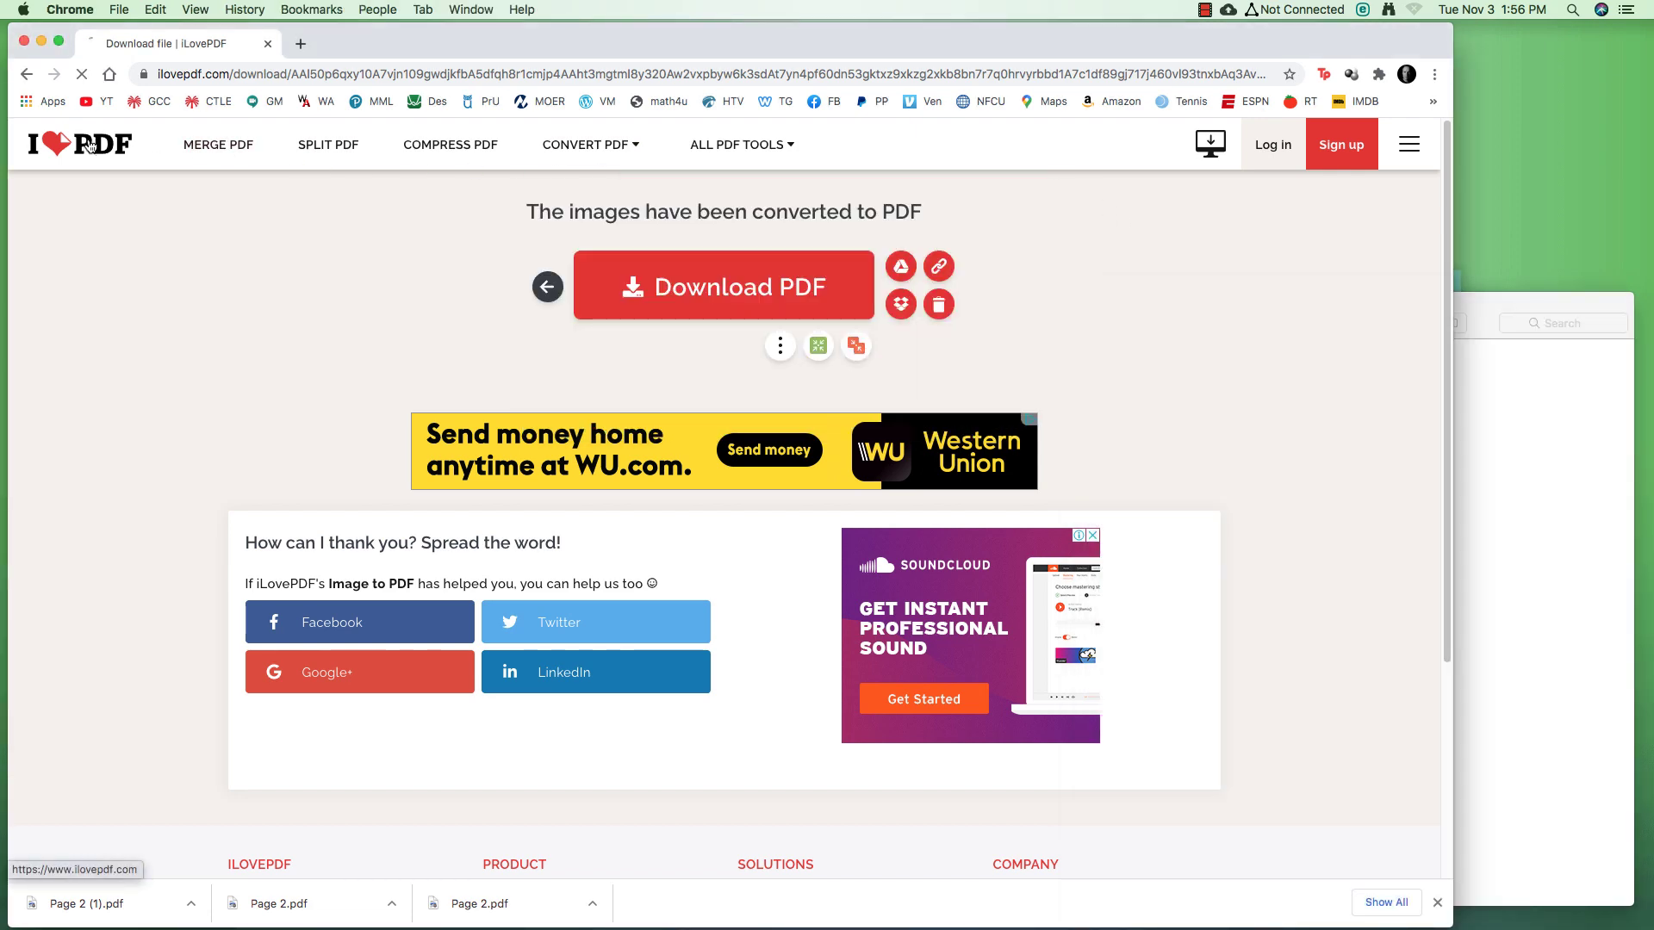
pyautogui.moveTo(720, 155)
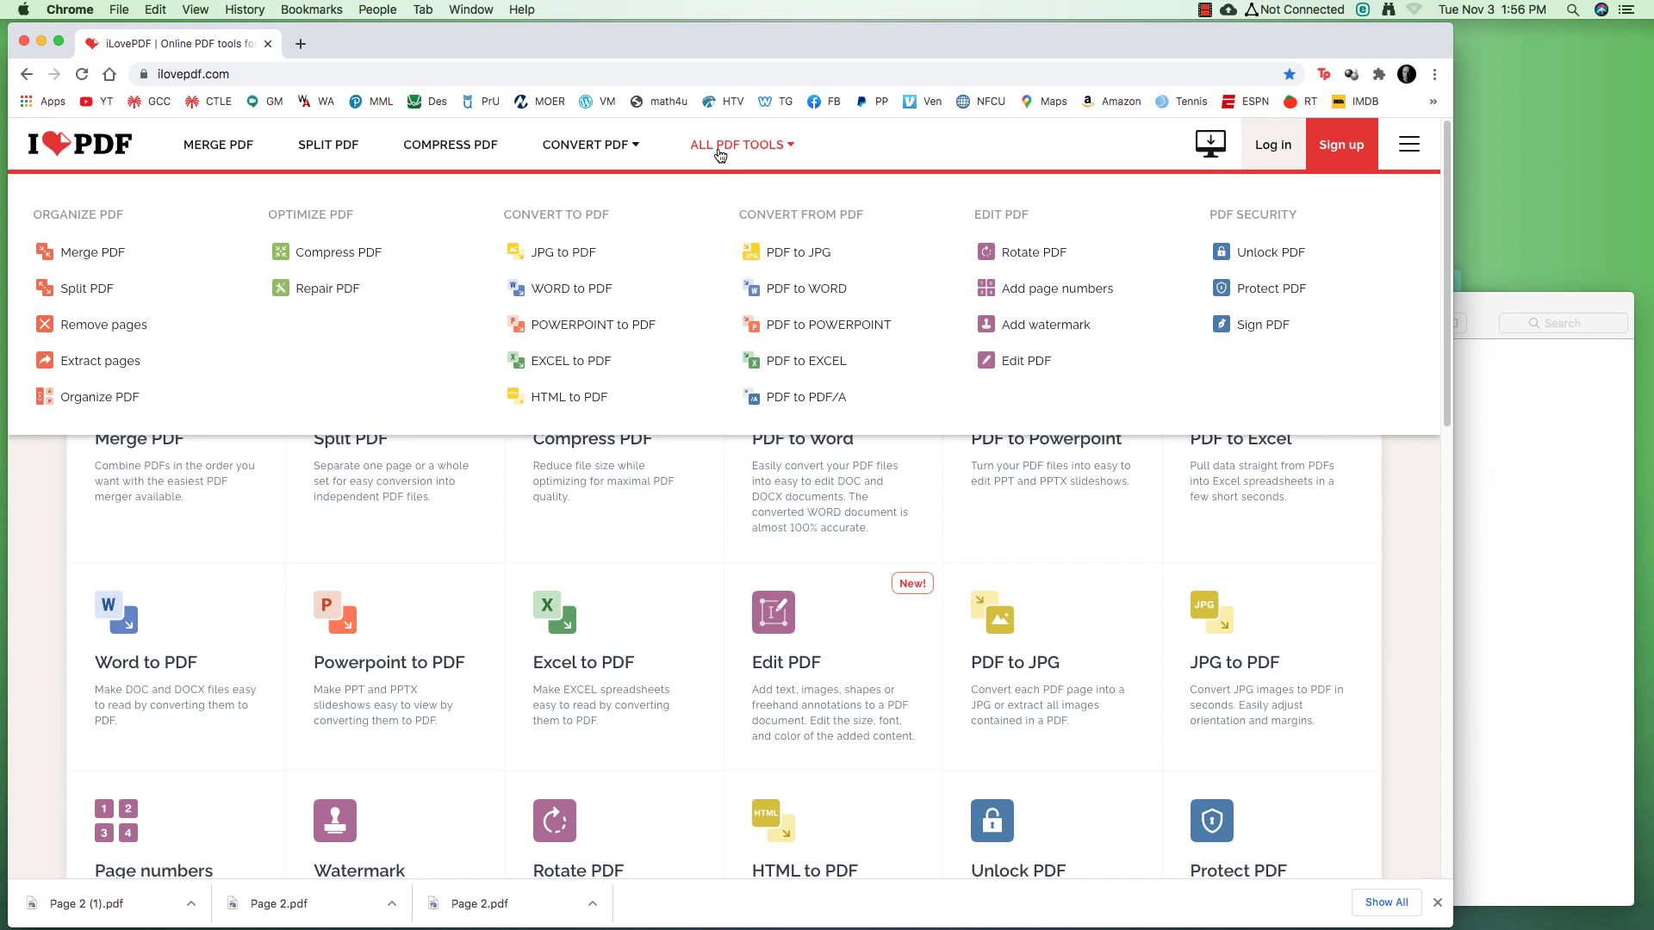
pyautogui.click(92, 255)
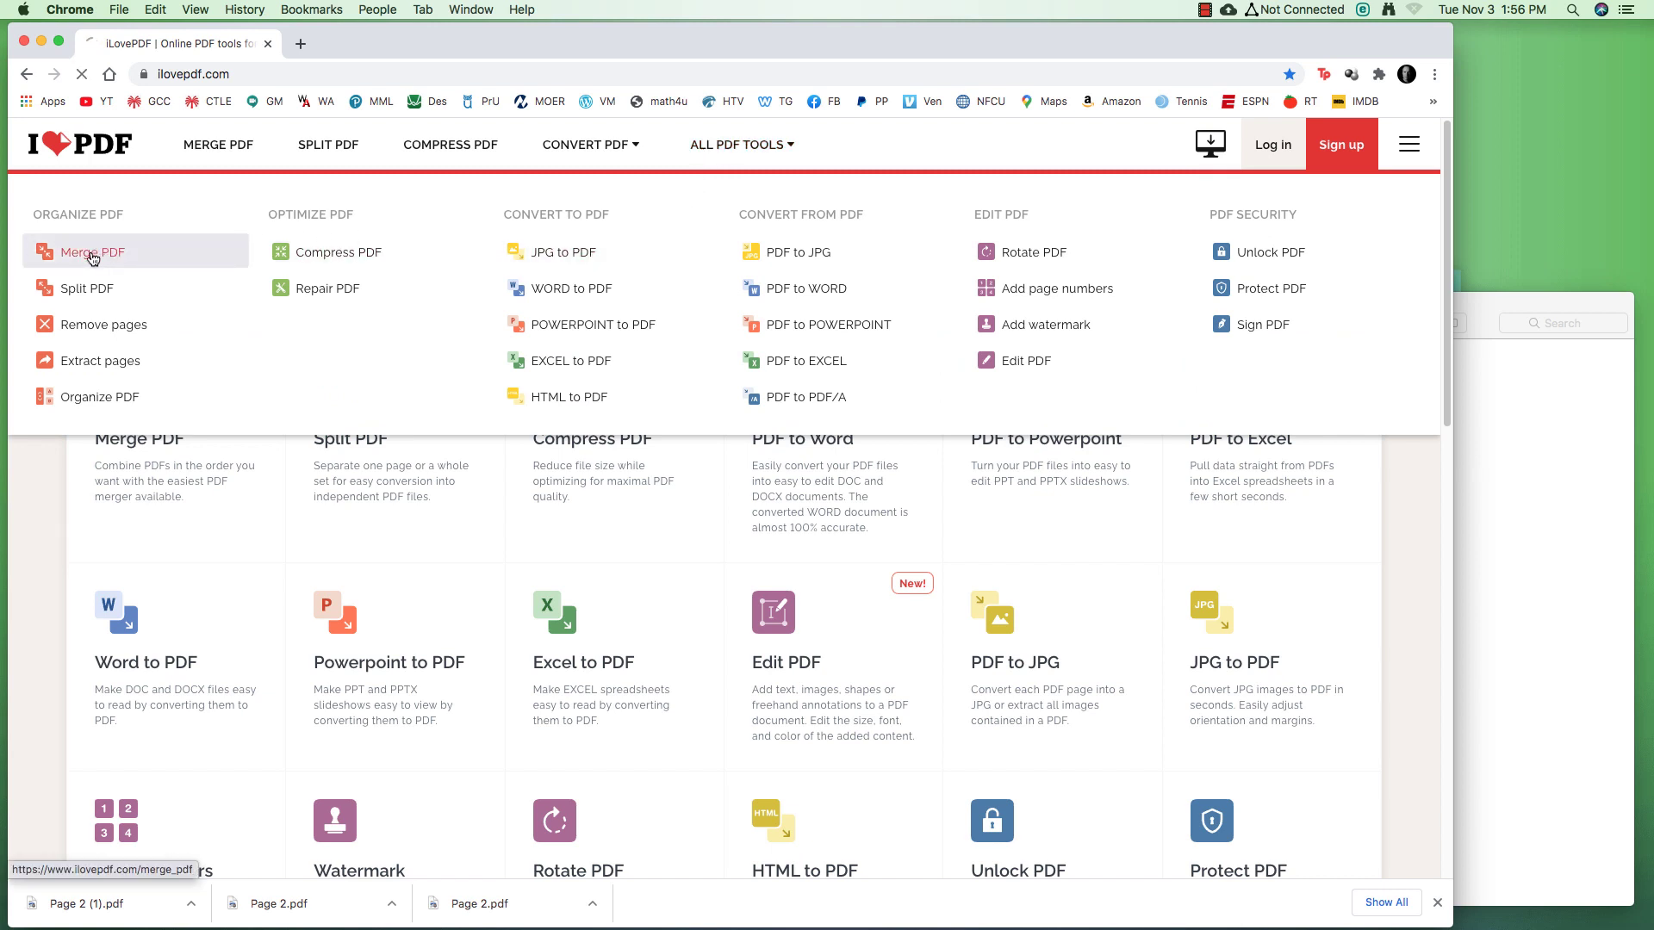
pyautogui.click(1538, 303)
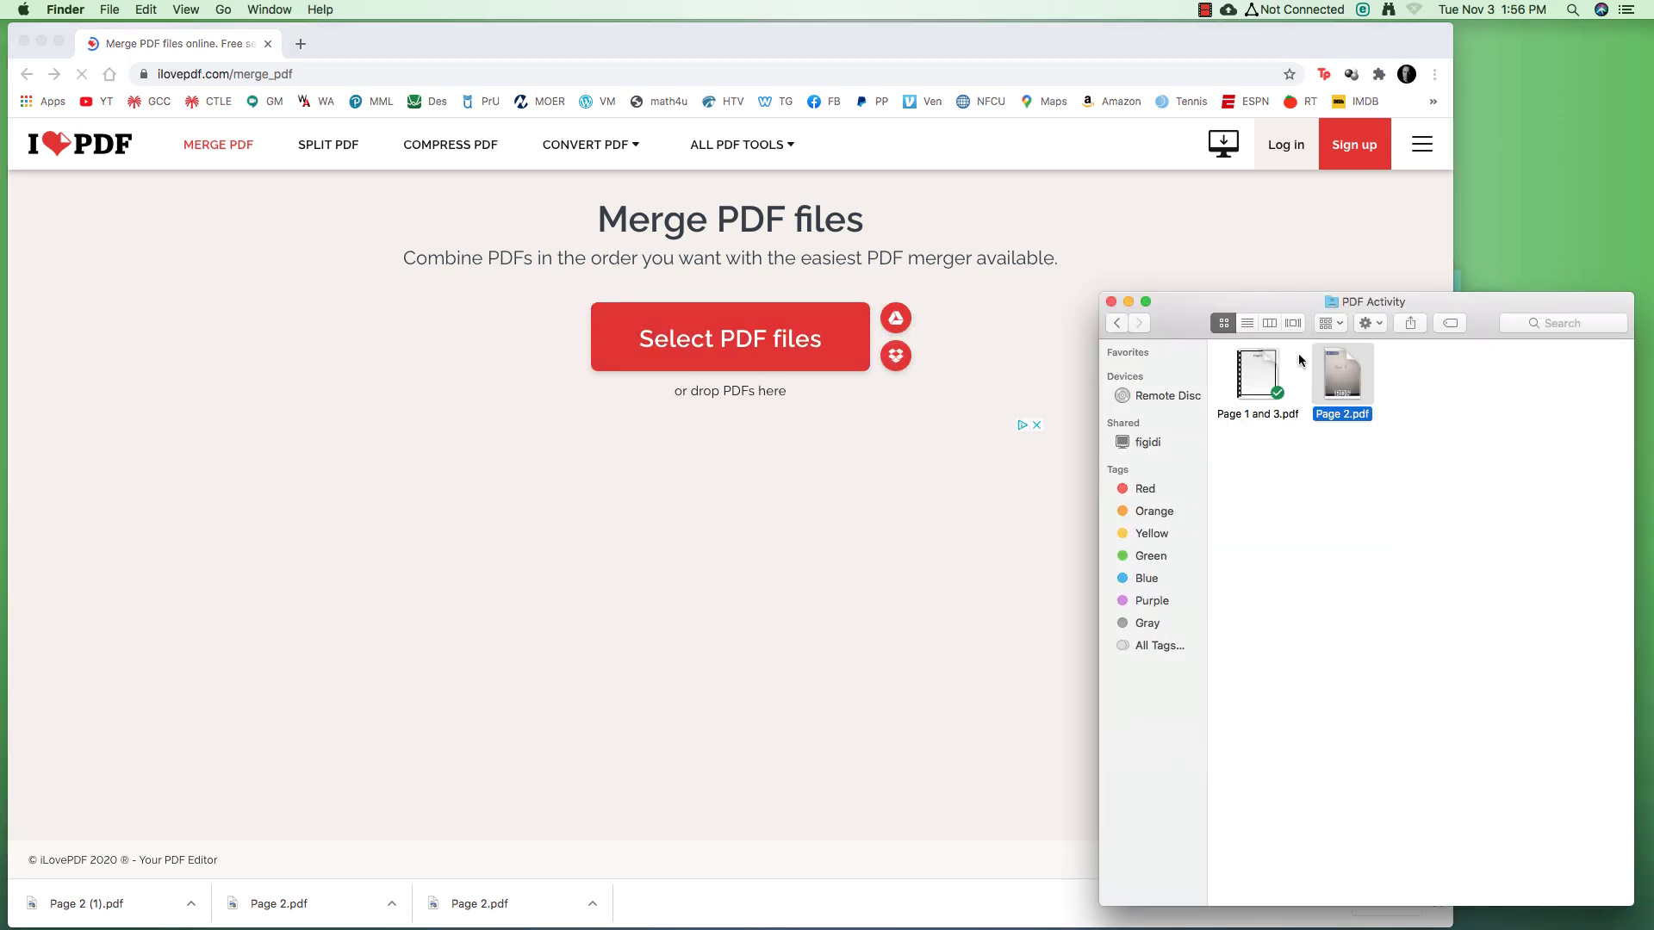
pyautogui.moveTo(1358, 442); pyautogui.dragTo(872, 336)
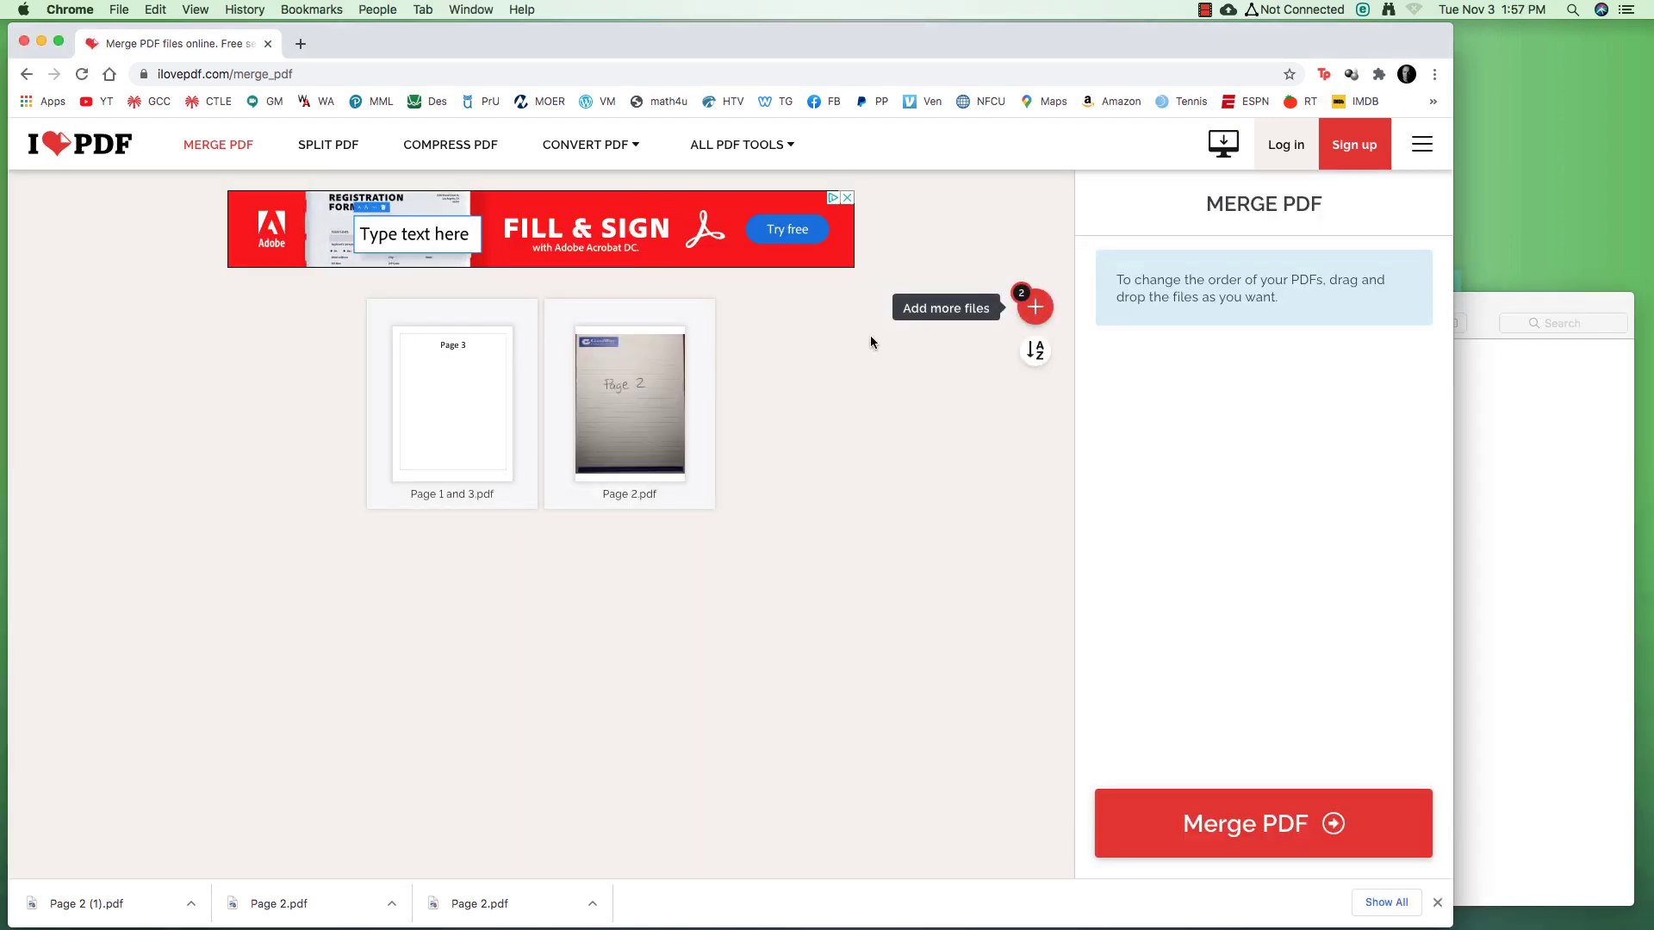
pyautogui.click(1249, 825)
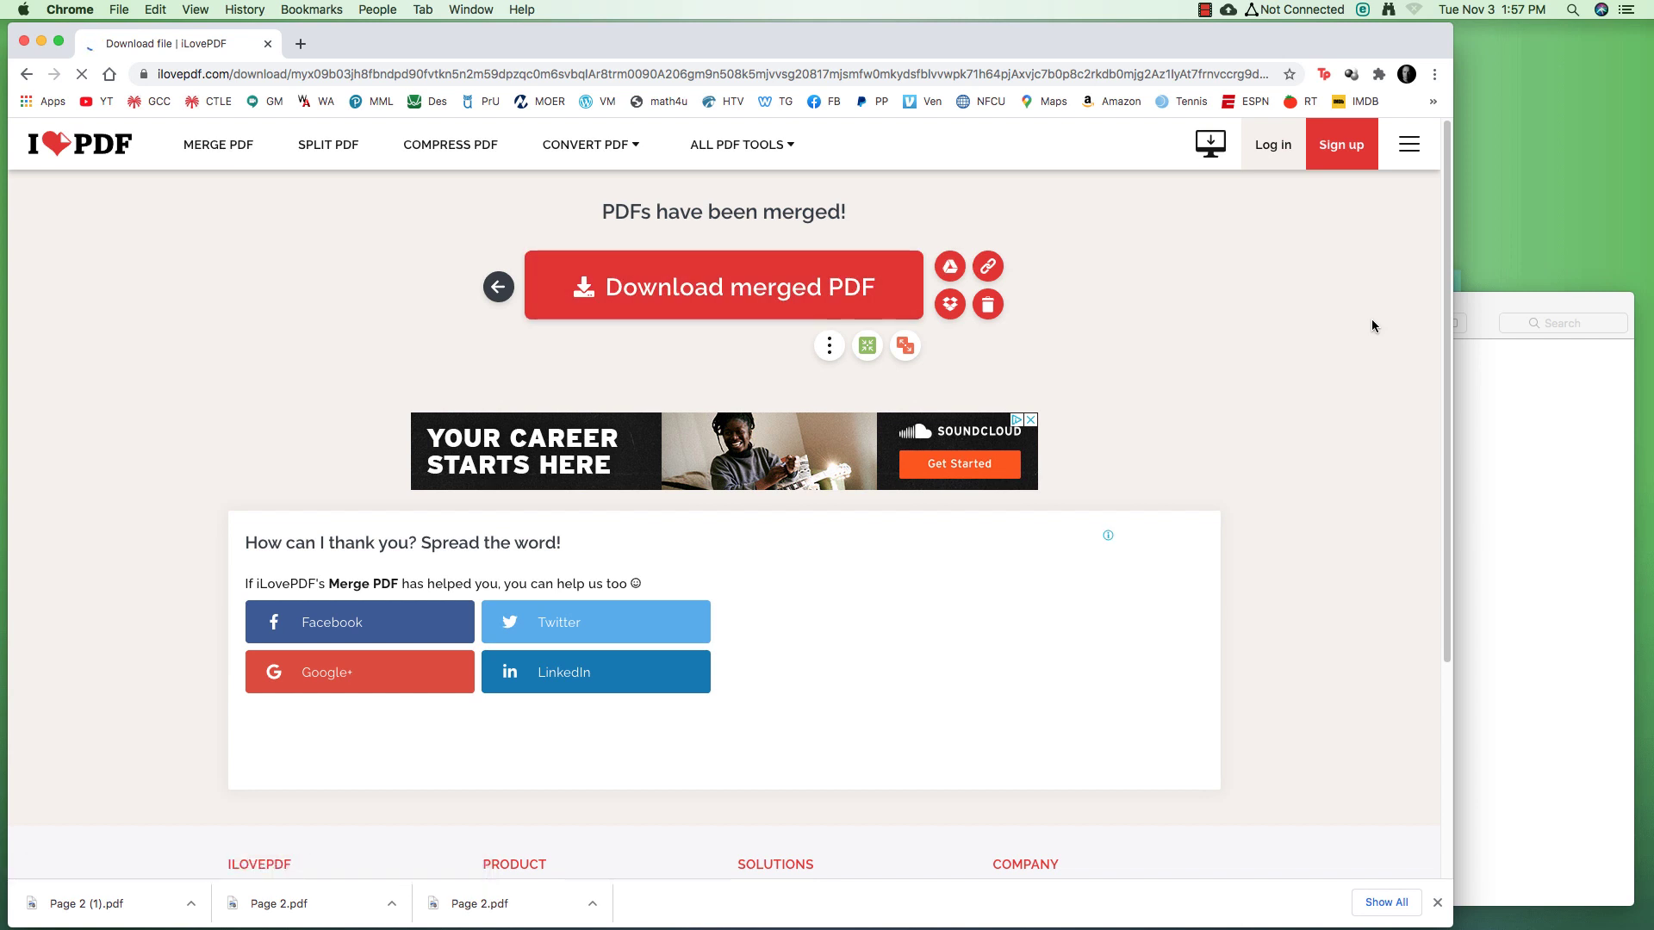
# Save ilovepdf_merged.pdf into PDF Activity and trash Page 1 and 3.pdf and Page 2.pdf
pyautogui.click(1526, 296)
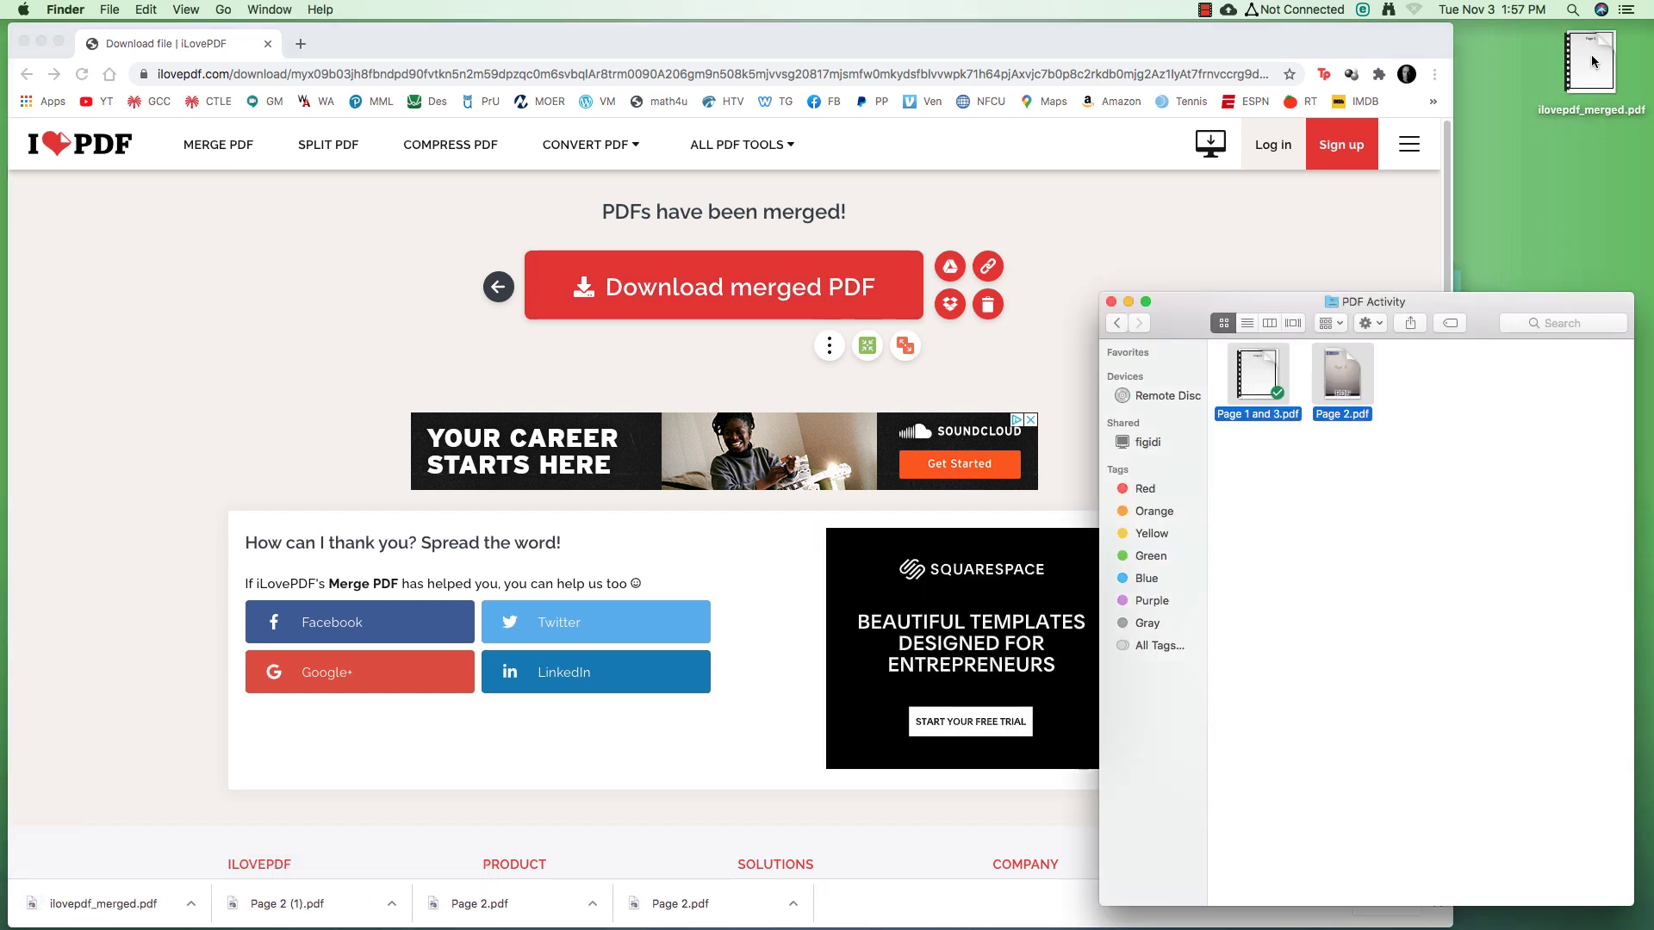
pyautogui.moveTo(1590, 52); pyautogui.dragTo(1279, 467)
pyautogui.moveTo(1406, 384); pyautogui.dragTo(1259, 372)
pyautogui.rightClick(1259, 373)
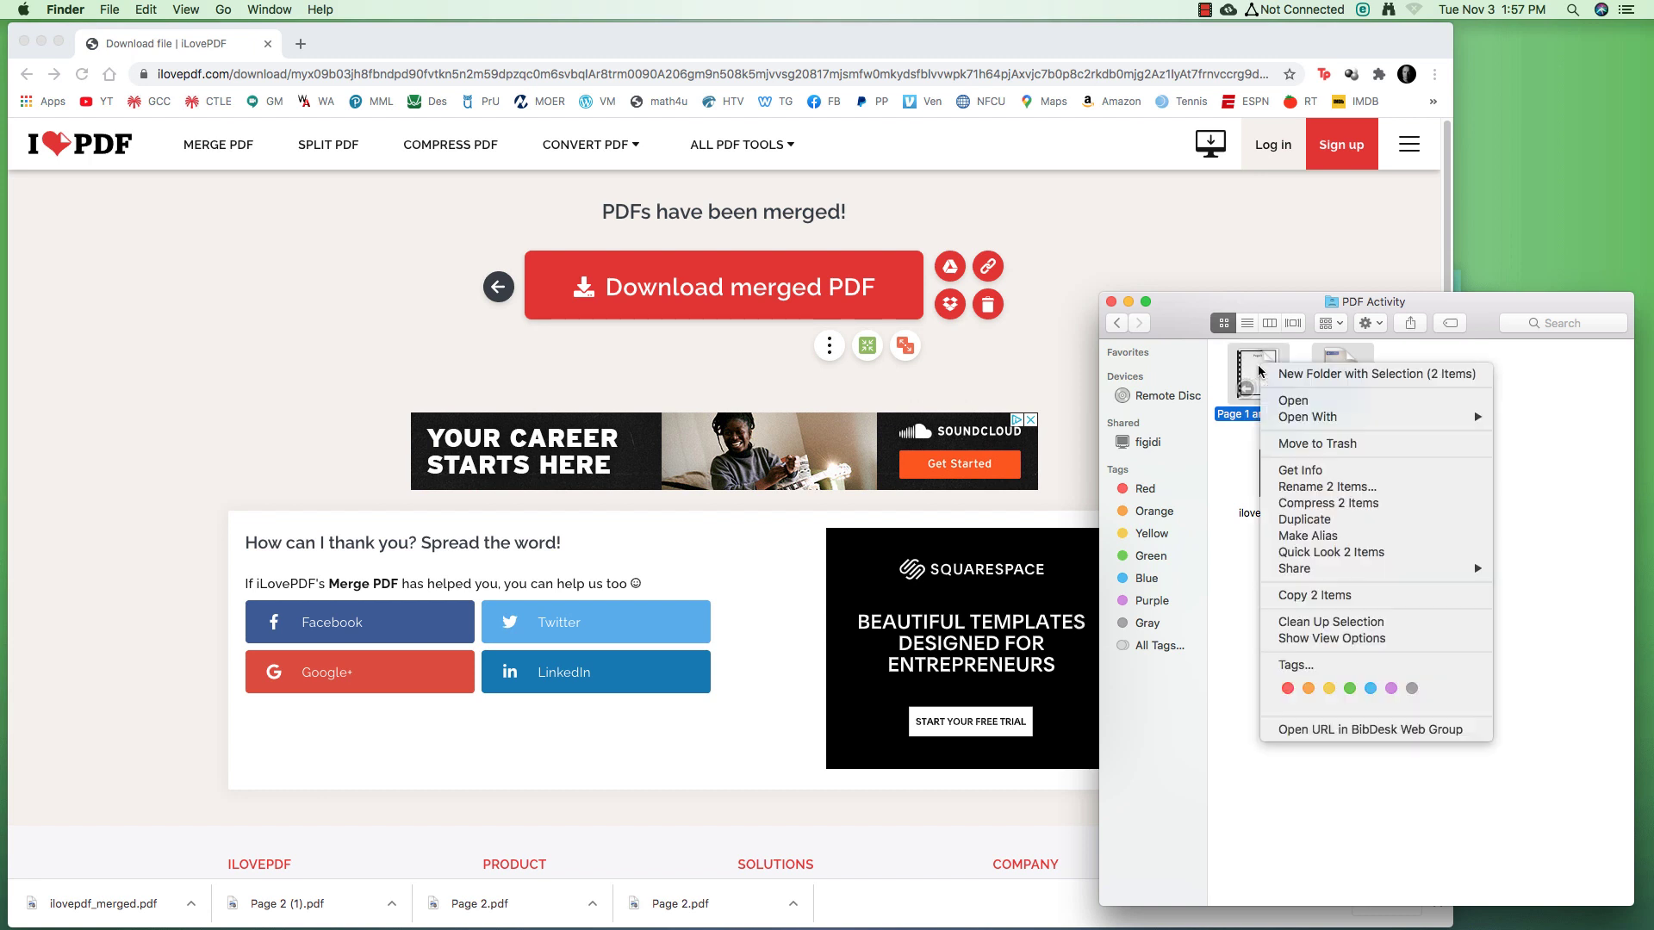
pyautogui.click(1313, 445)
pyautogui.moveTo(1286, 474); pyautogui.dragTo(1275, 389)
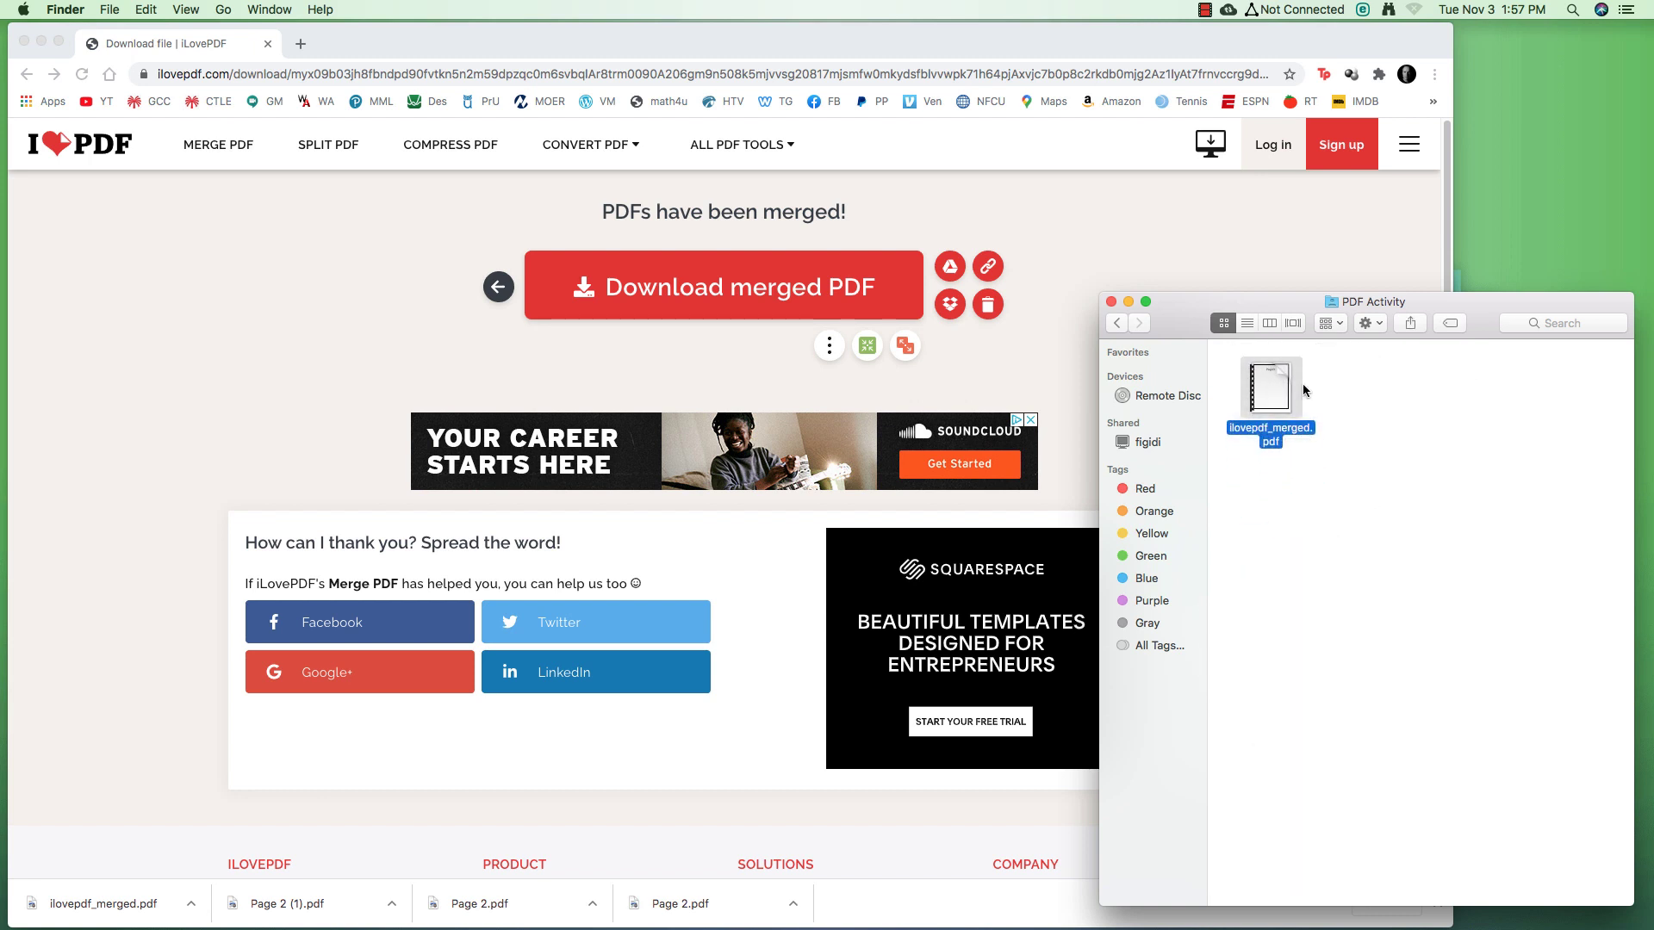
pyautogui.click(748, 147)
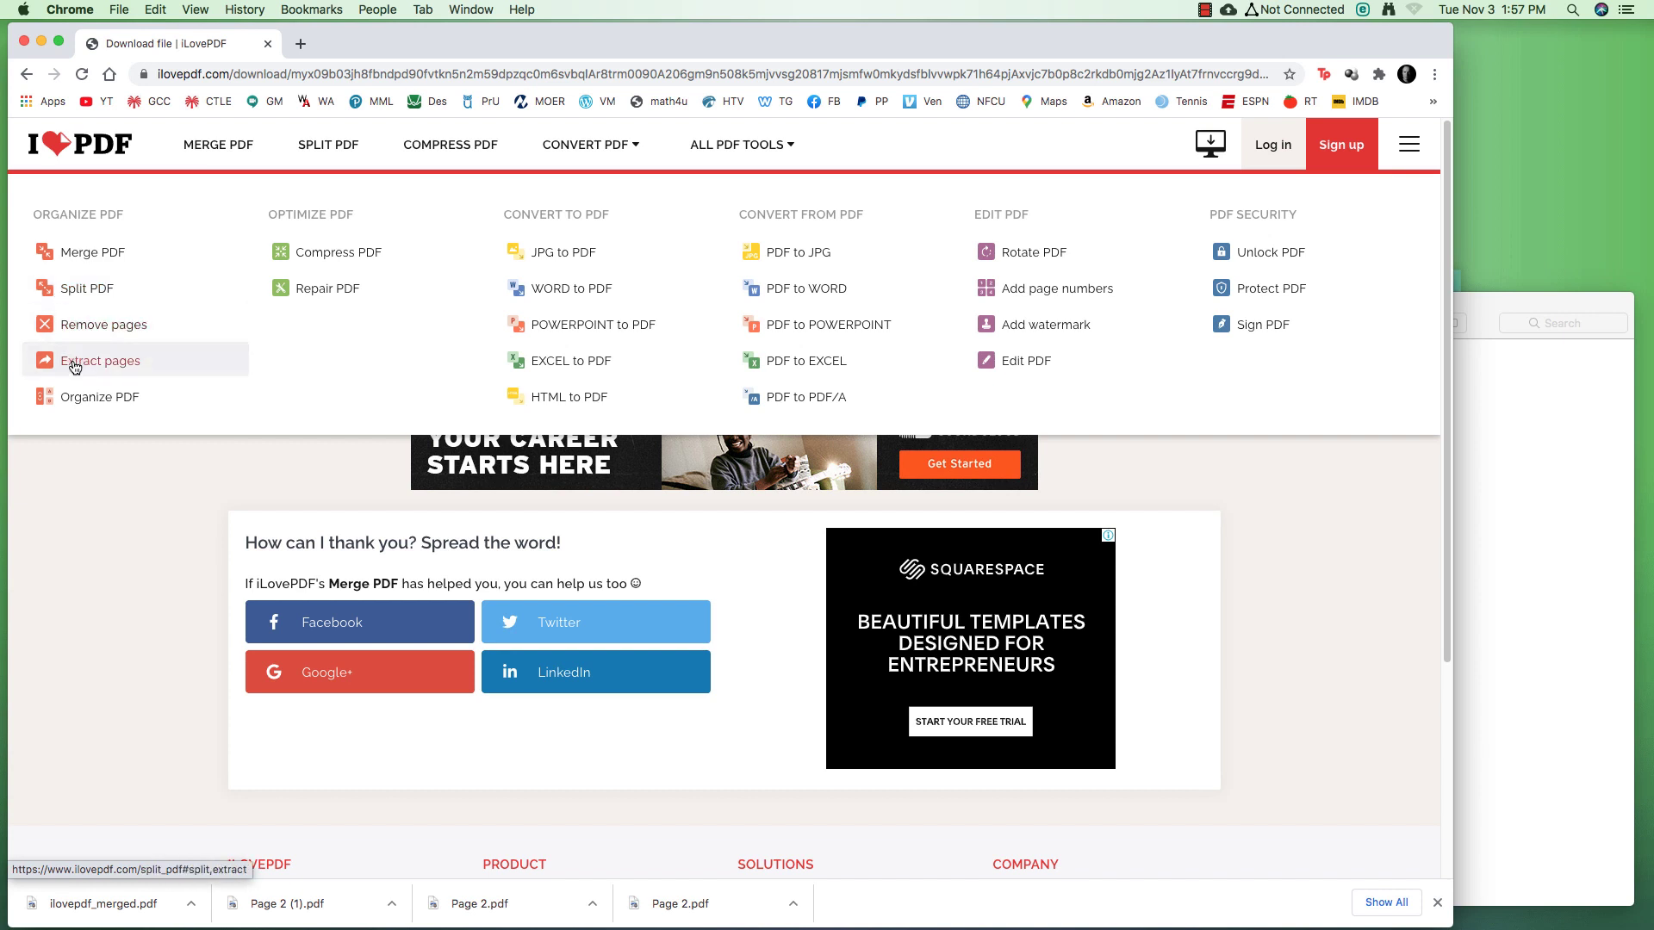
# Load ilovepdf_merged.pdf into iLovePDF's Organize PDF tool
pyautogui.click(89, 402)
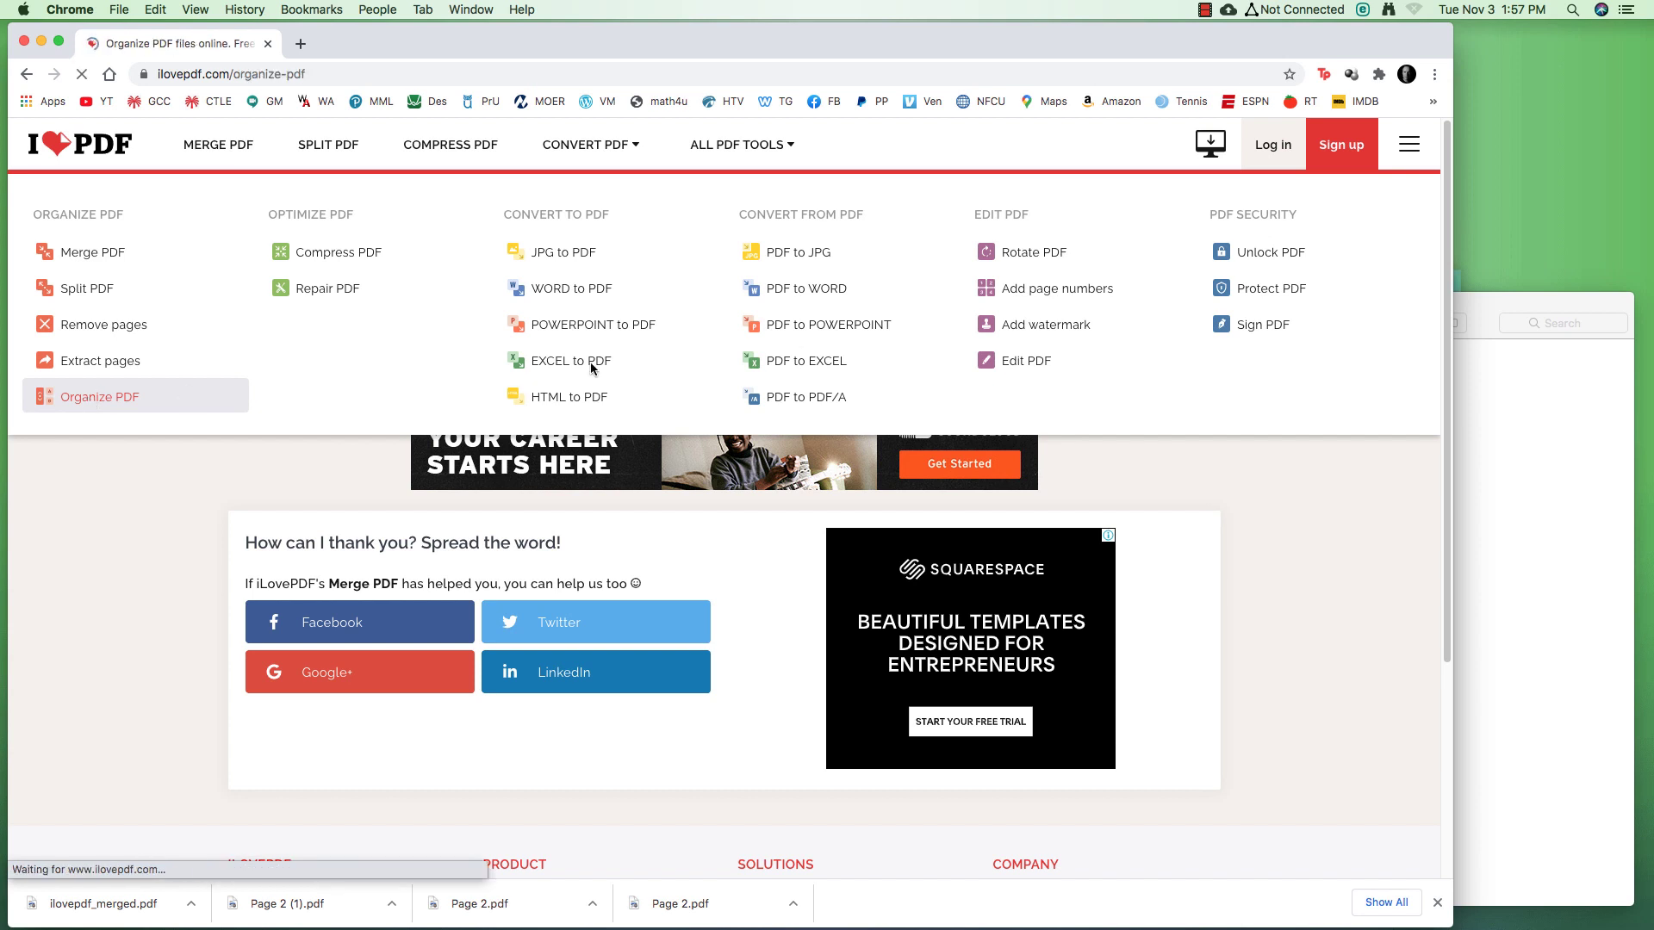
pyautogui.click(1480, 302)
pyautogui.moveTo(1292, 383); pyautogui.dragTo(853, 369)
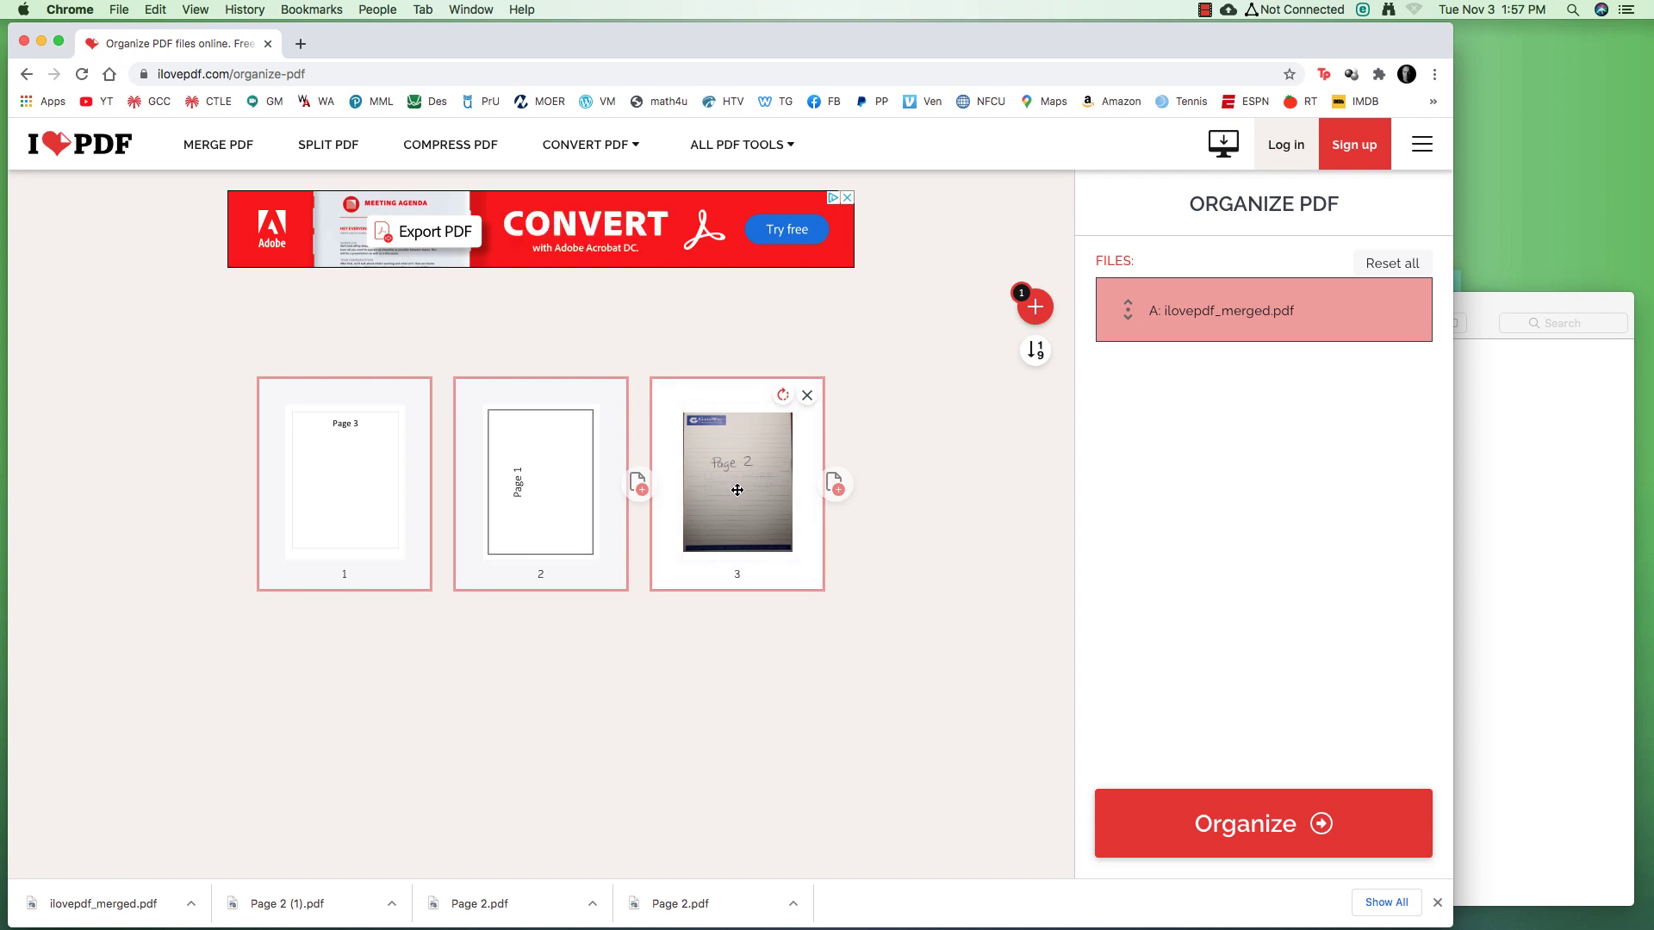
# Reorder pages to Page 1, handwritten Page 2, Page 3, rotate Page 1 upright, and apply
pyautogui.moveTo(536, 473); pyautogui.dragTo(284, 473)
pyautogui.moveTo(734, 473); pyautogui.dragTo(561, 530)
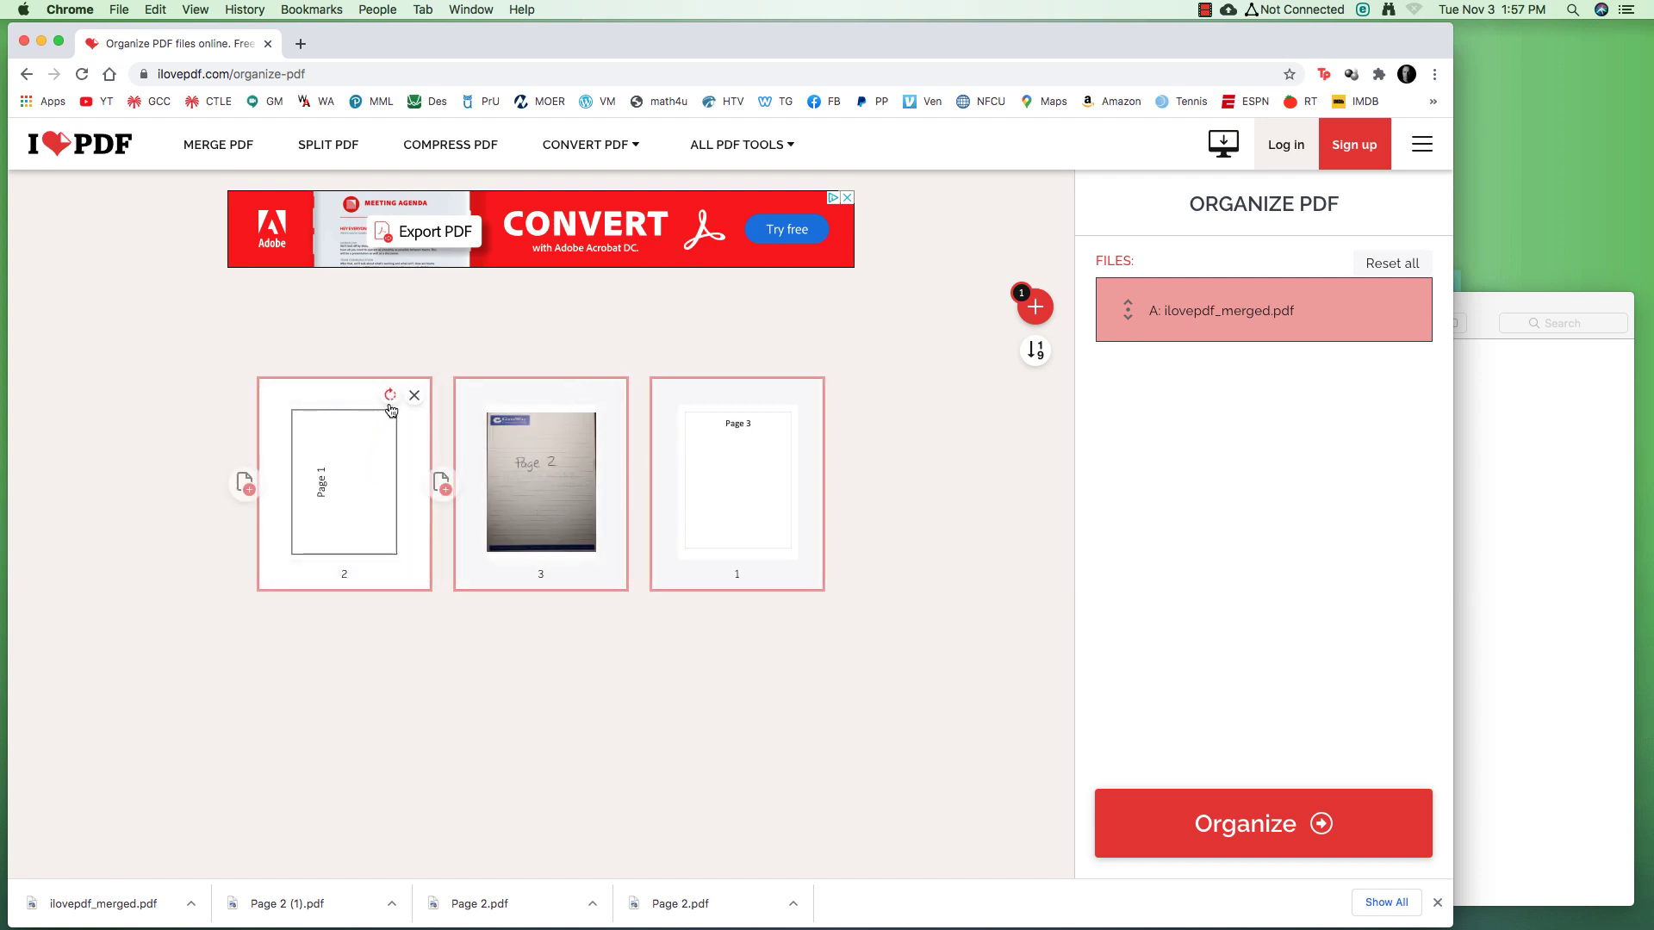
pyautogui.click(391, 396)
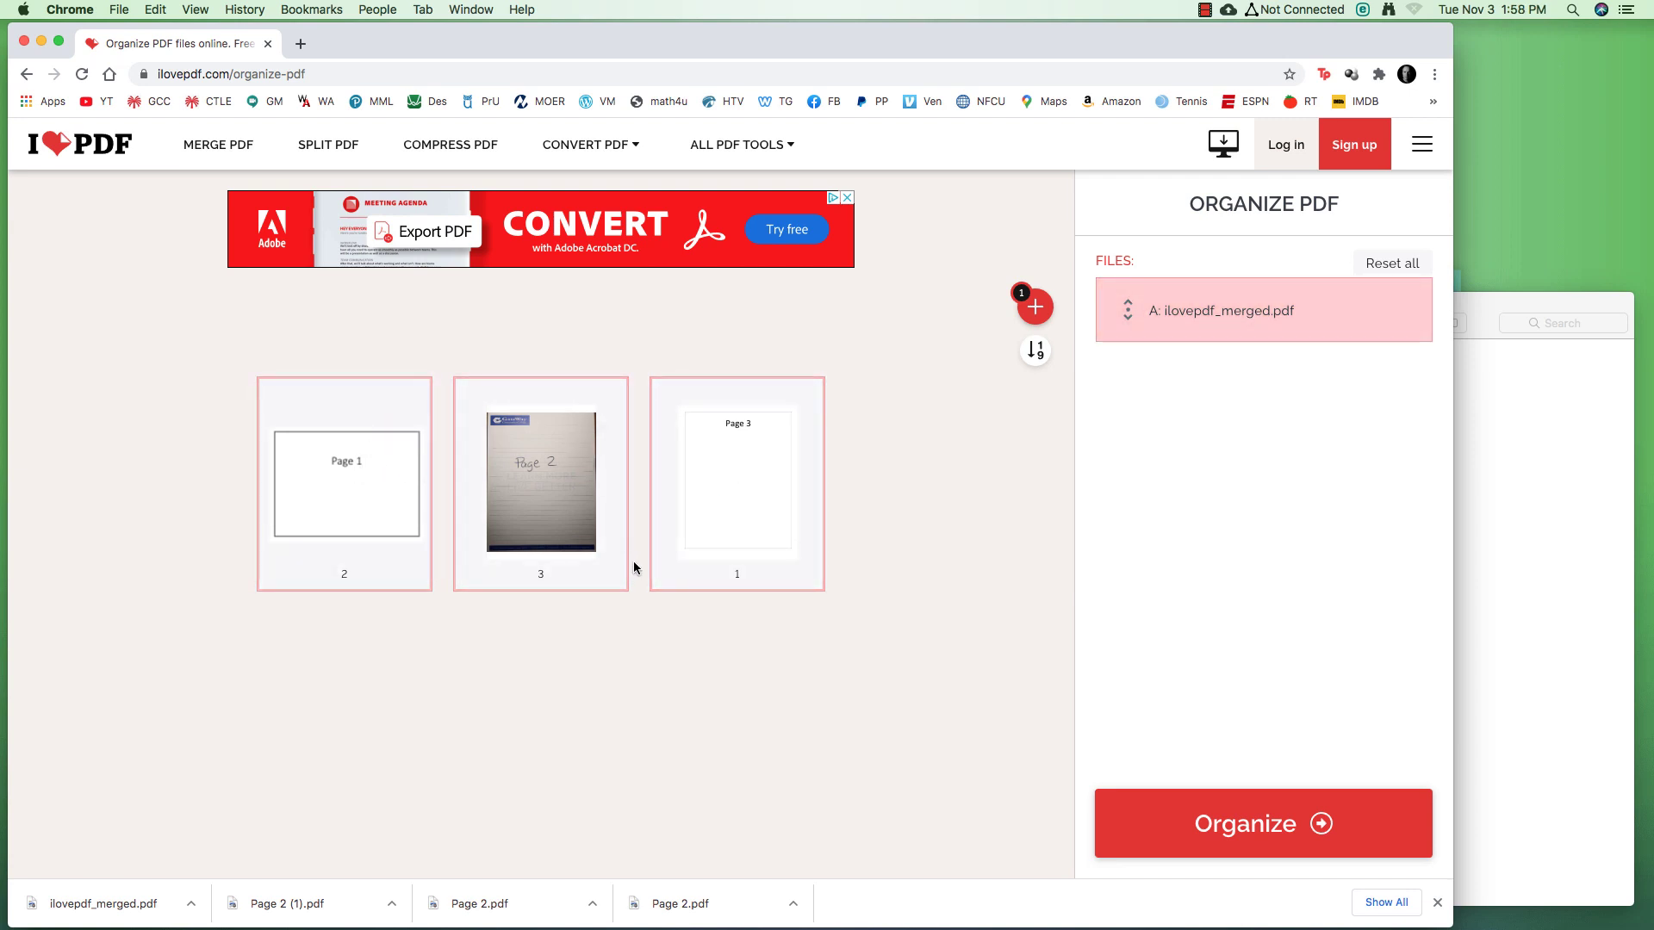
pyautogui.click(1255, 831)
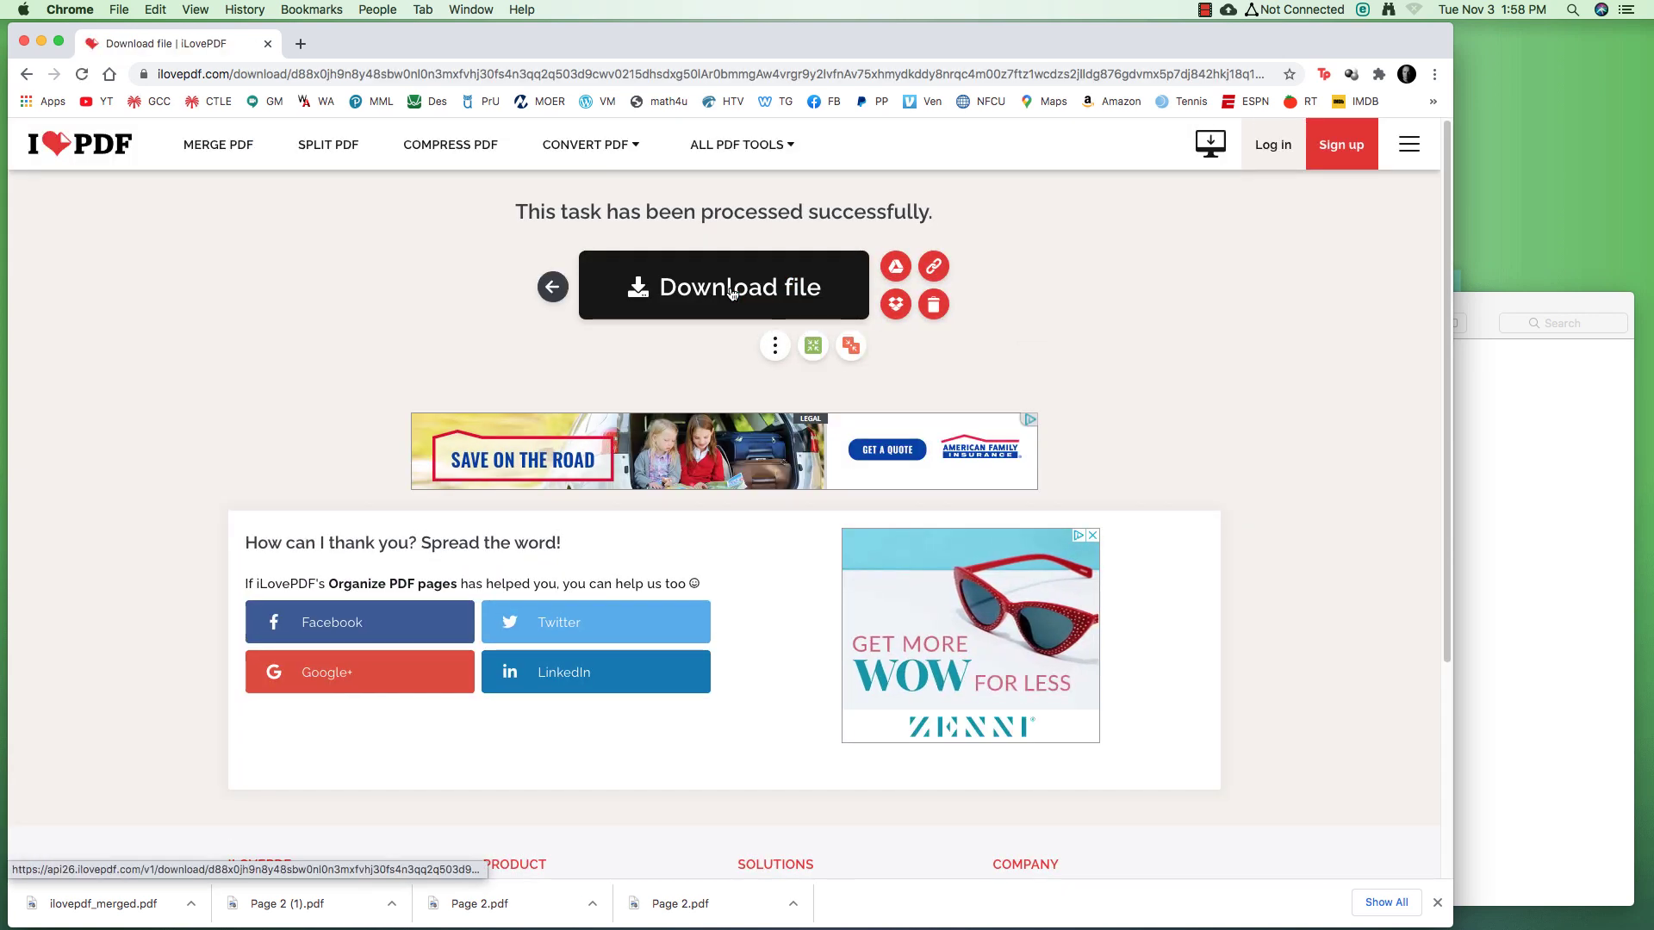
# Save ilovepdf_merged_organized.pdf into PDF Activity, trash the old merged PDF, and open the new one
pyautogui.click(1475, 302)
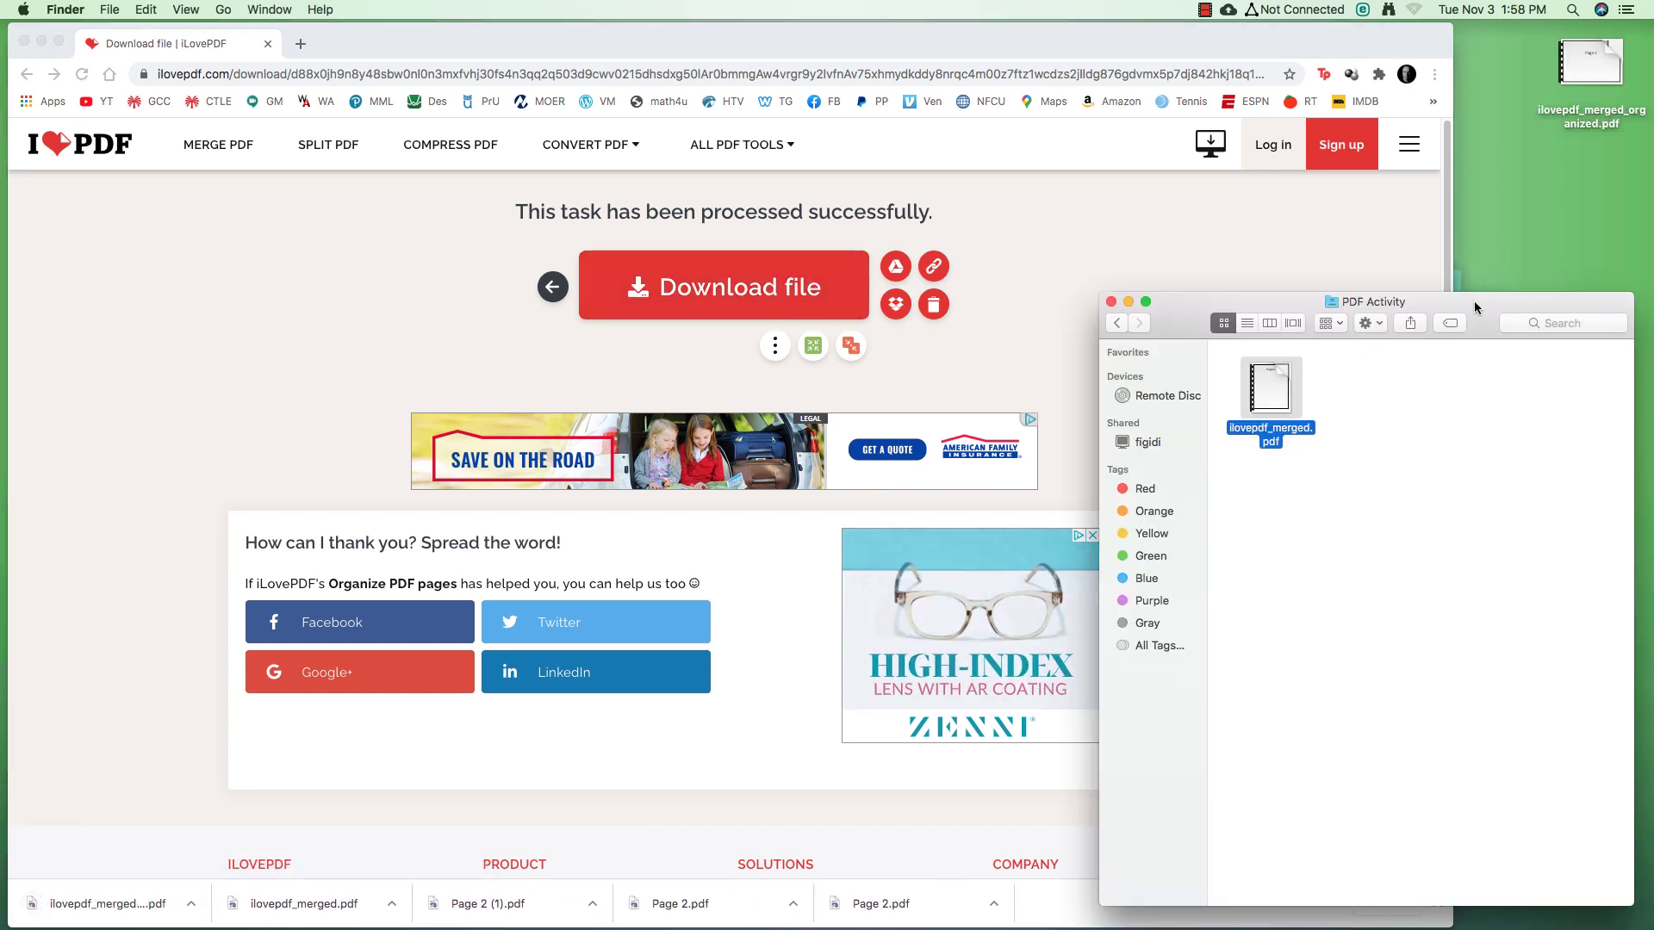
pyautogui.moveTo(1591, 65); pyautogui.dragTo(1387, 457)
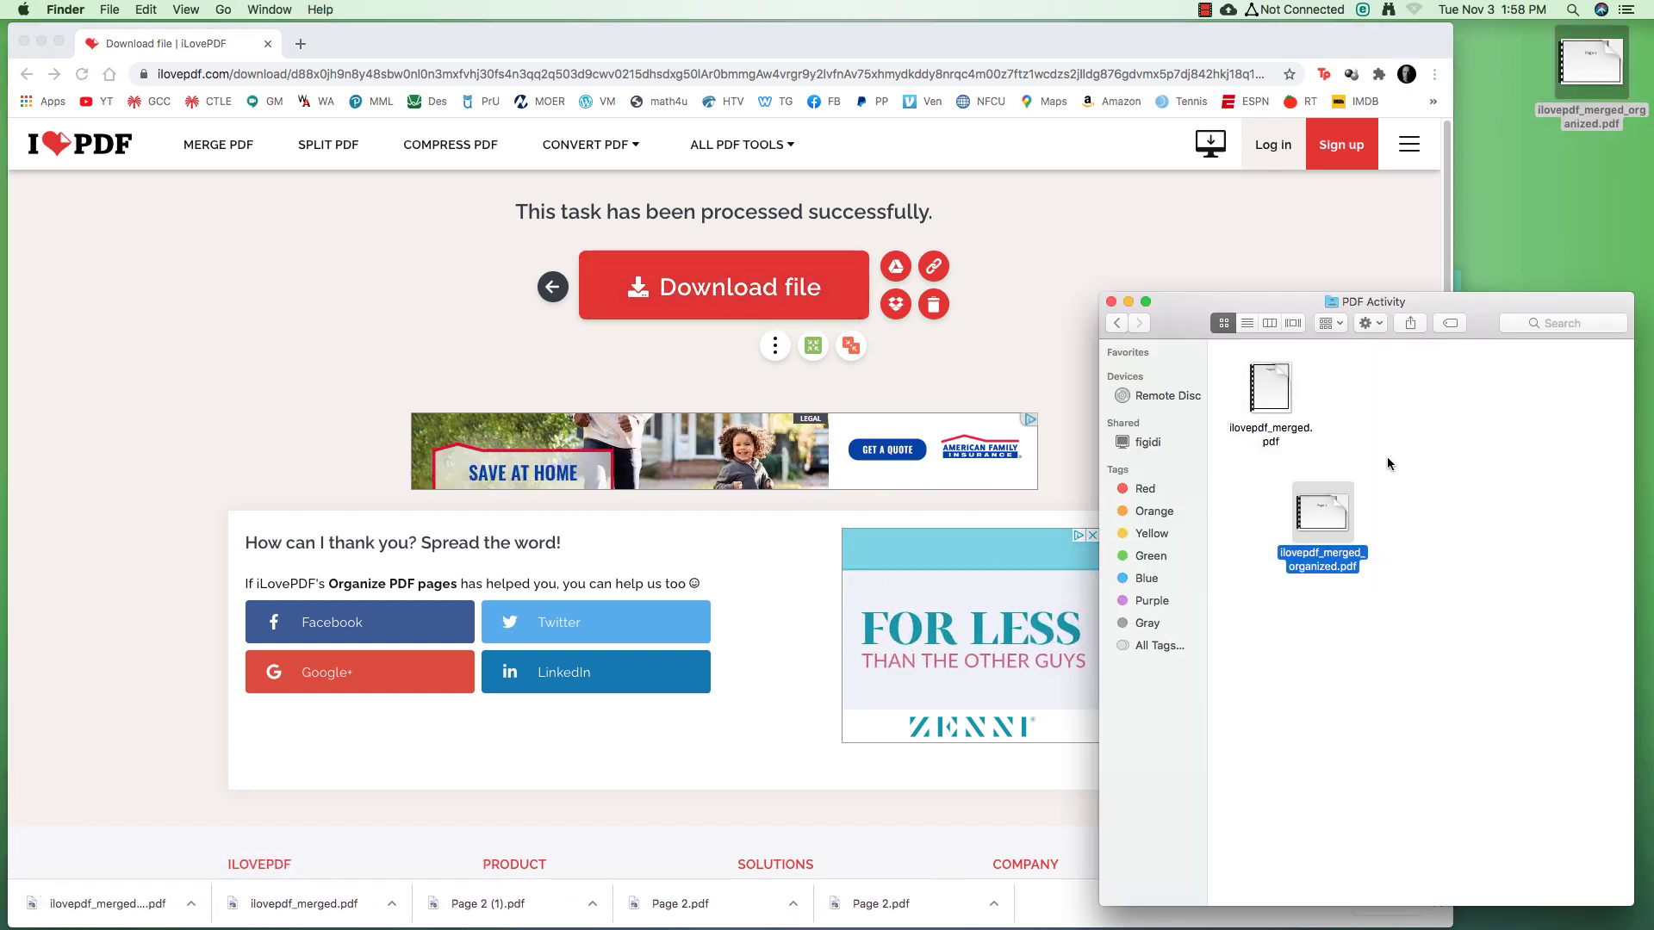
pyautogui.rightClick(1270, 377)
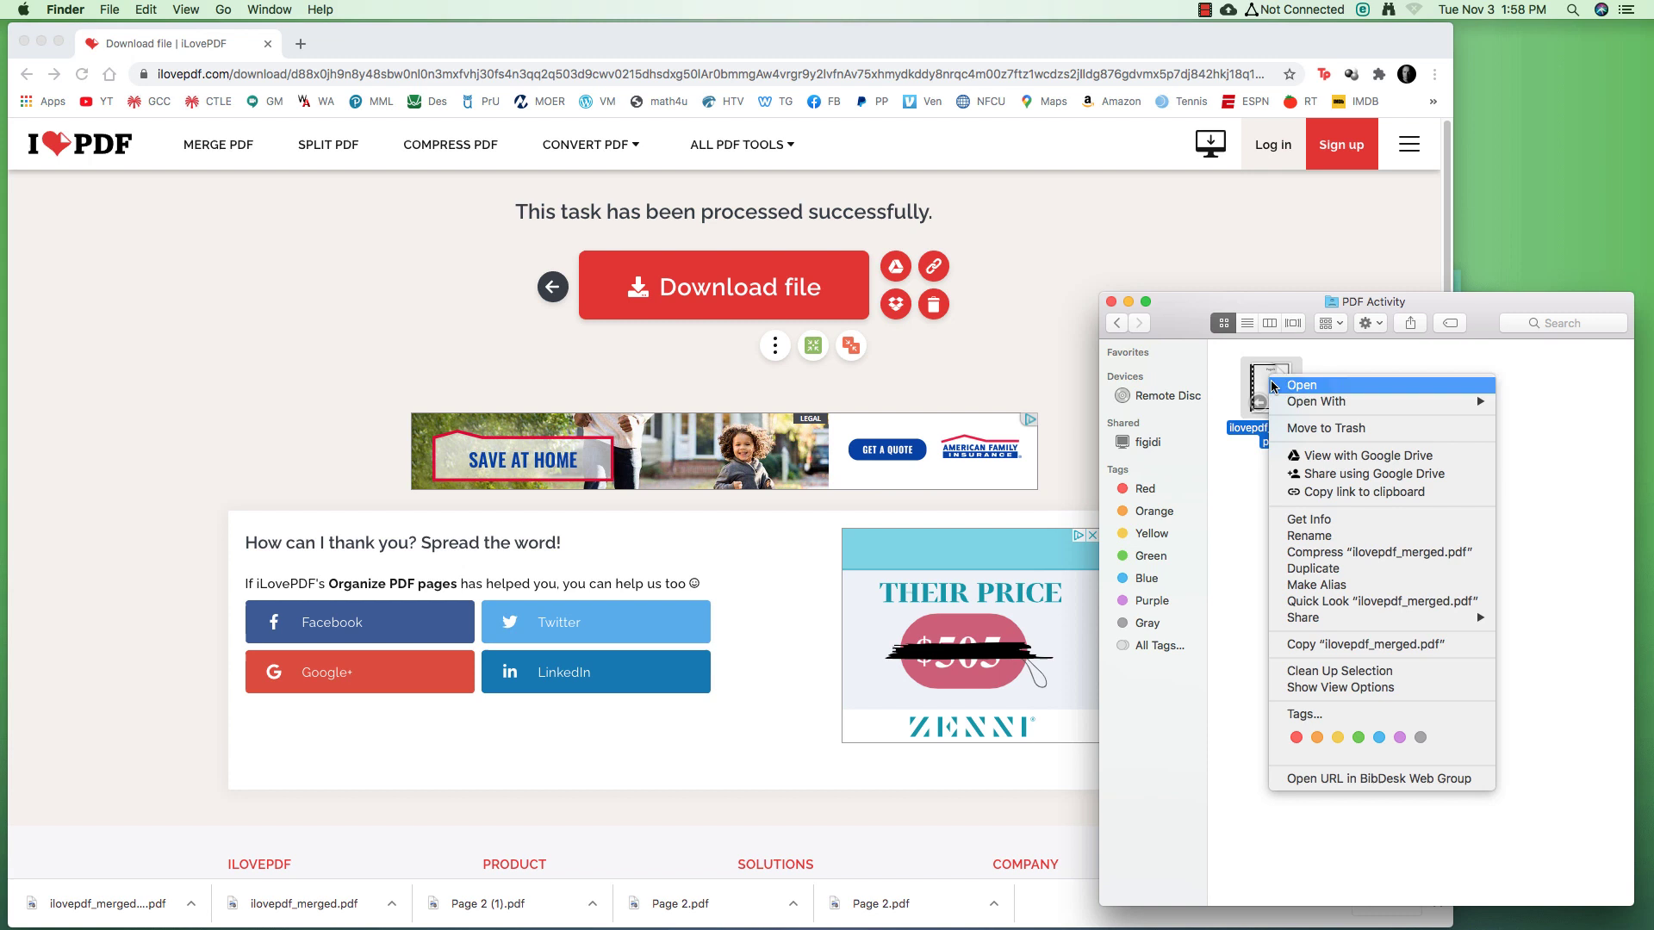
pyautogui.click(1327, 428)
pyautogui.moveTo(1316, 499); pyautogui.dragTo(1279, 369)
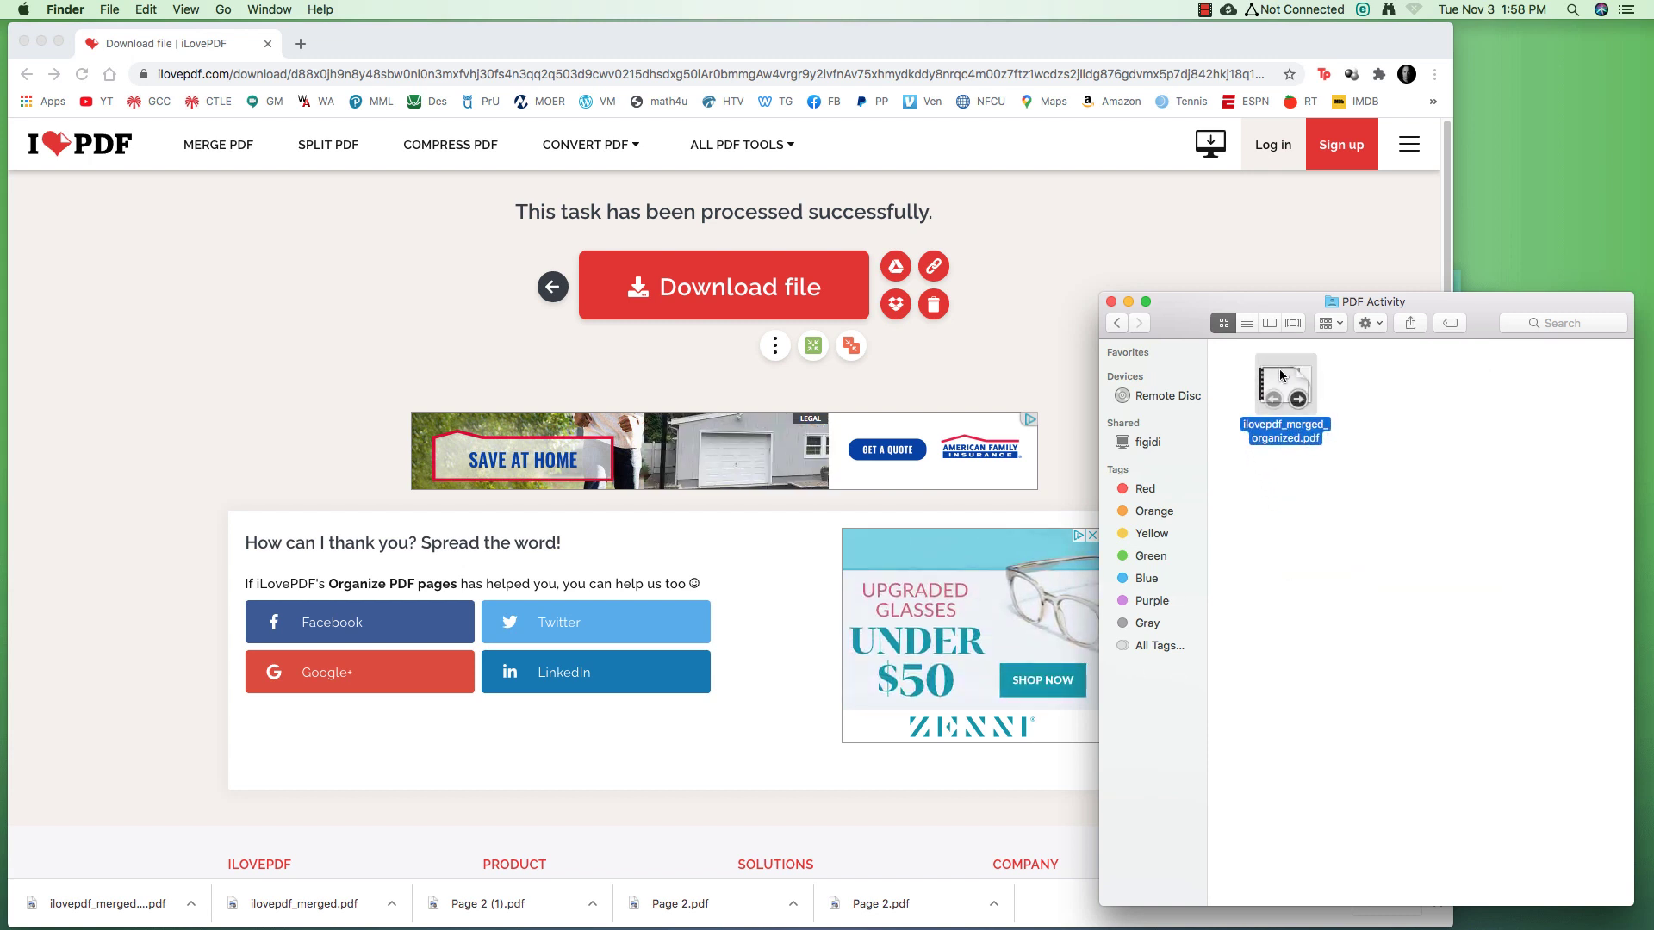
pyautogui.doubleClick(1277, 374)
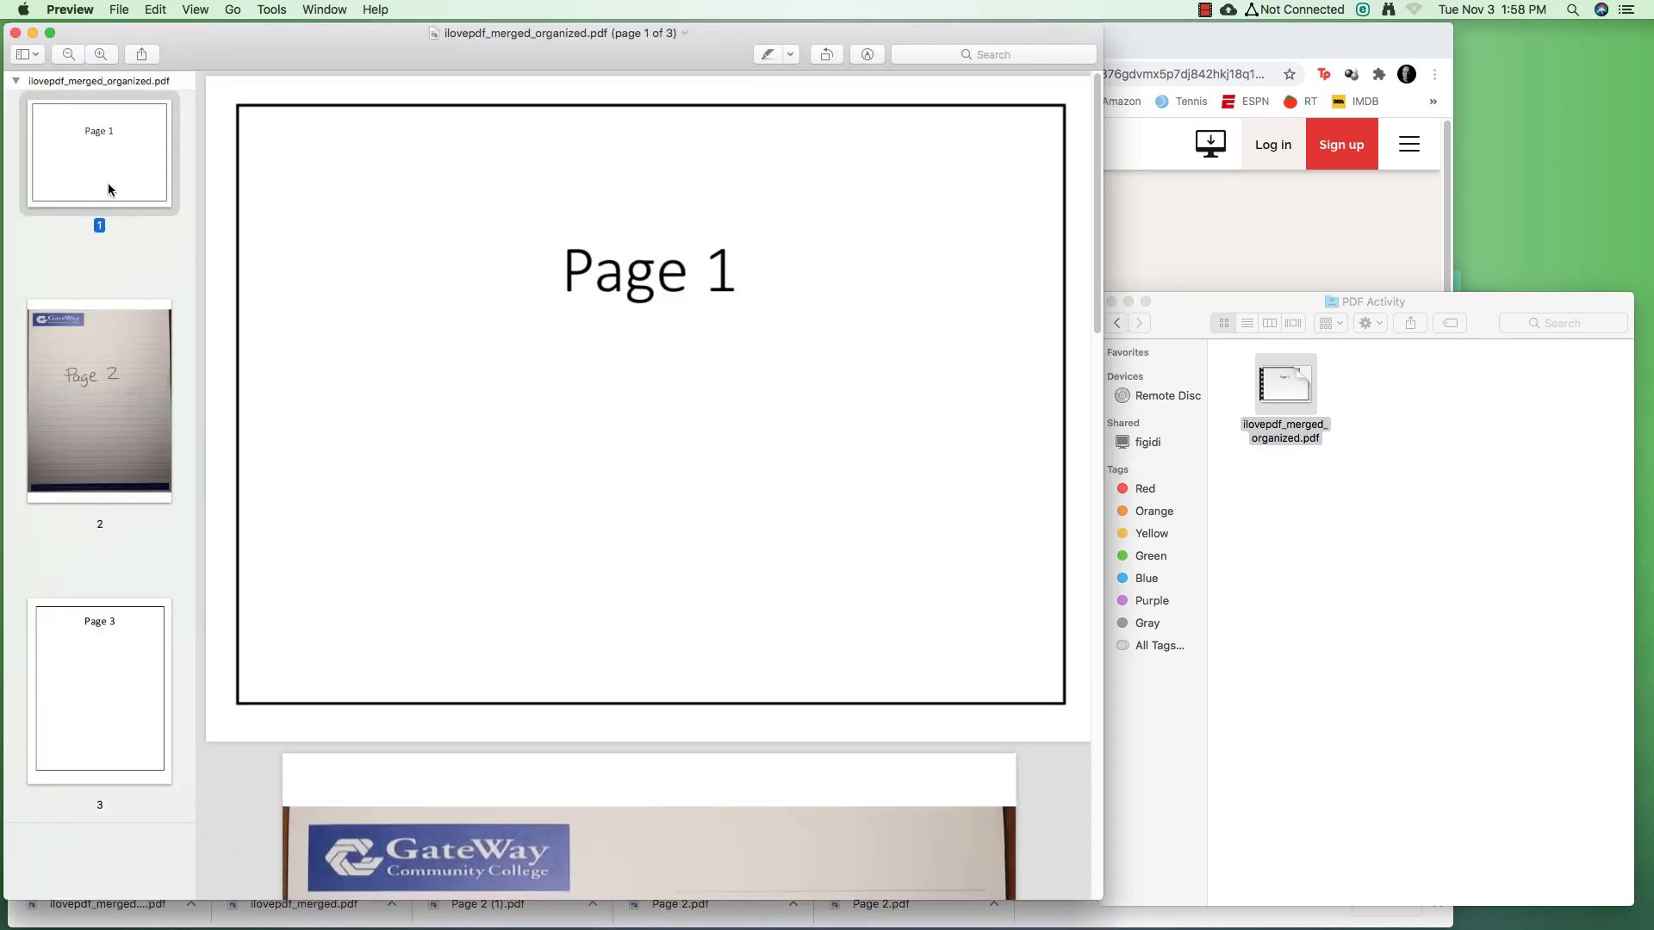
# Page through ilovepdf_merged_organized.pdf to confirm the order Page 1, 2, 3, then close it
pyautogui.press('Down')
pyautogui.press('Down')
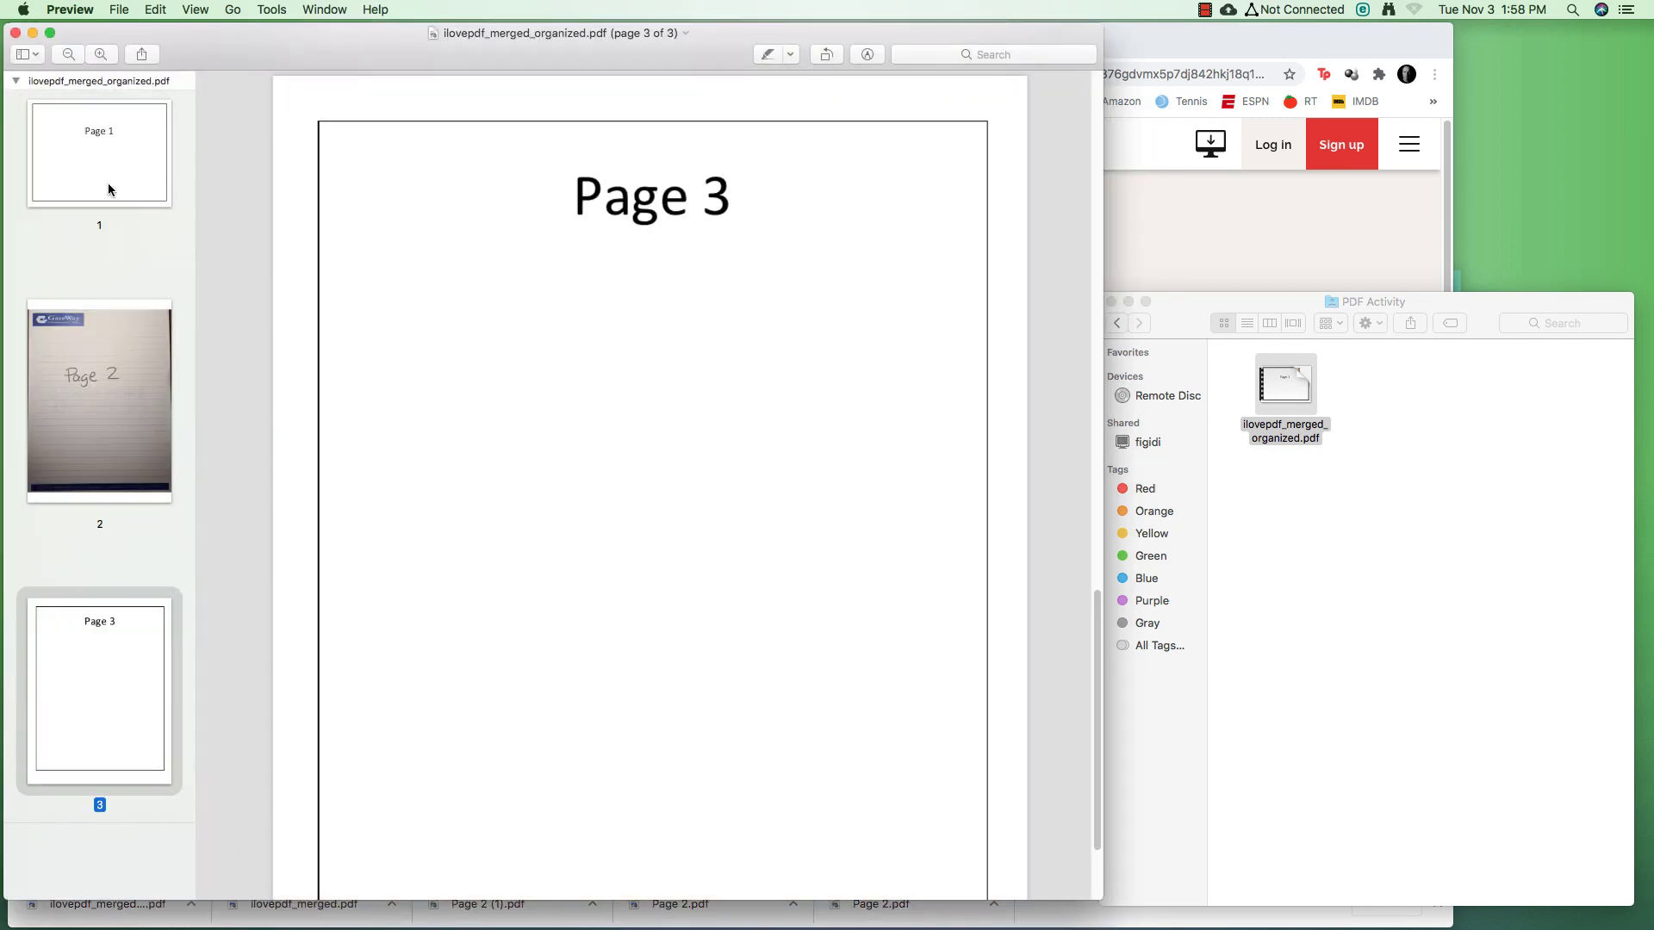
pyautogui.press('Up')
pyautogui.press('Down')
pyautogui.click(16, 33)
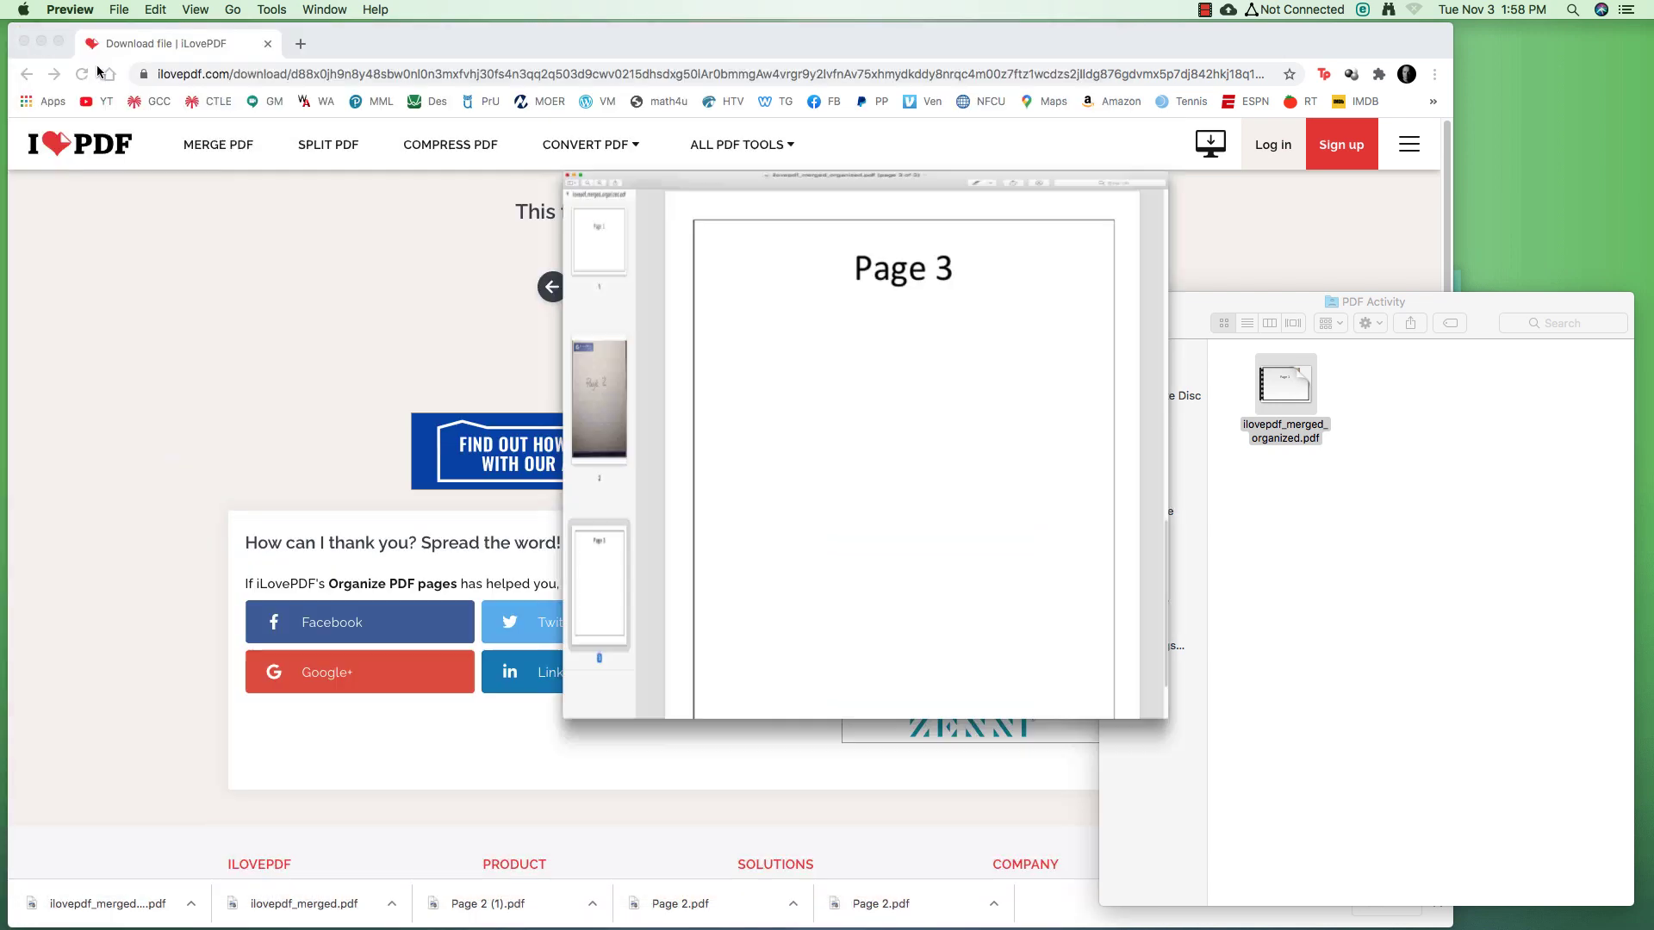
# Rename ilovepdf_merged_organized.pdf in the PDF Activity folder to 'PDF Task' plus the student's surname and first name
pyautogui.click(1274, 386)
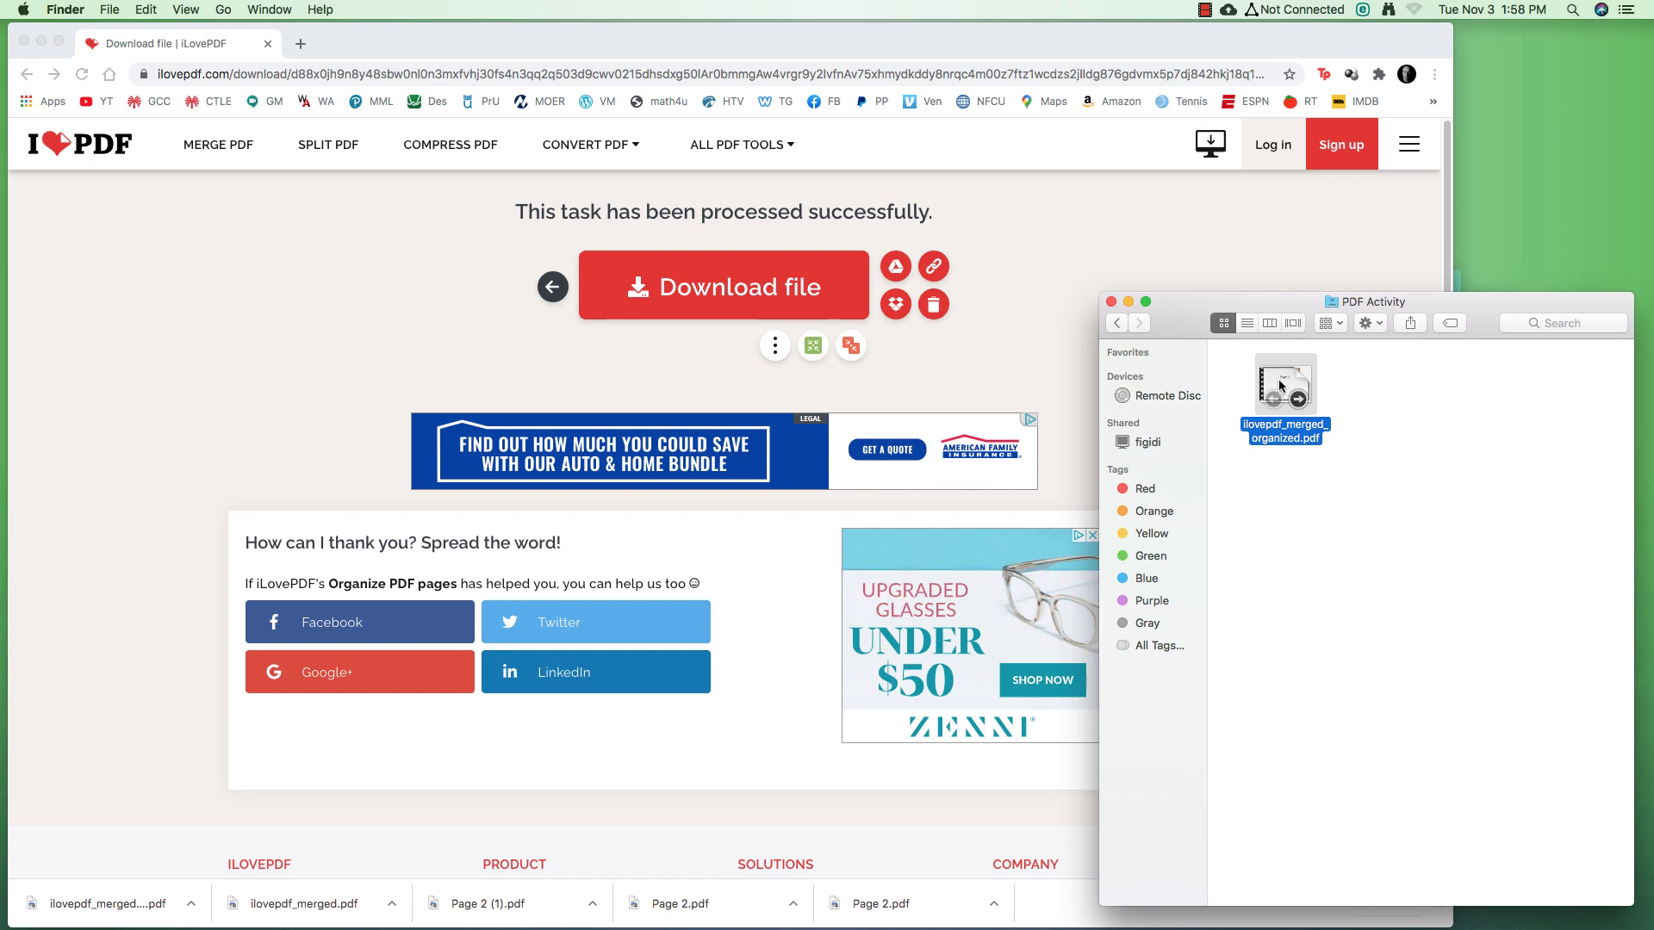
pyautogui.press('Return')
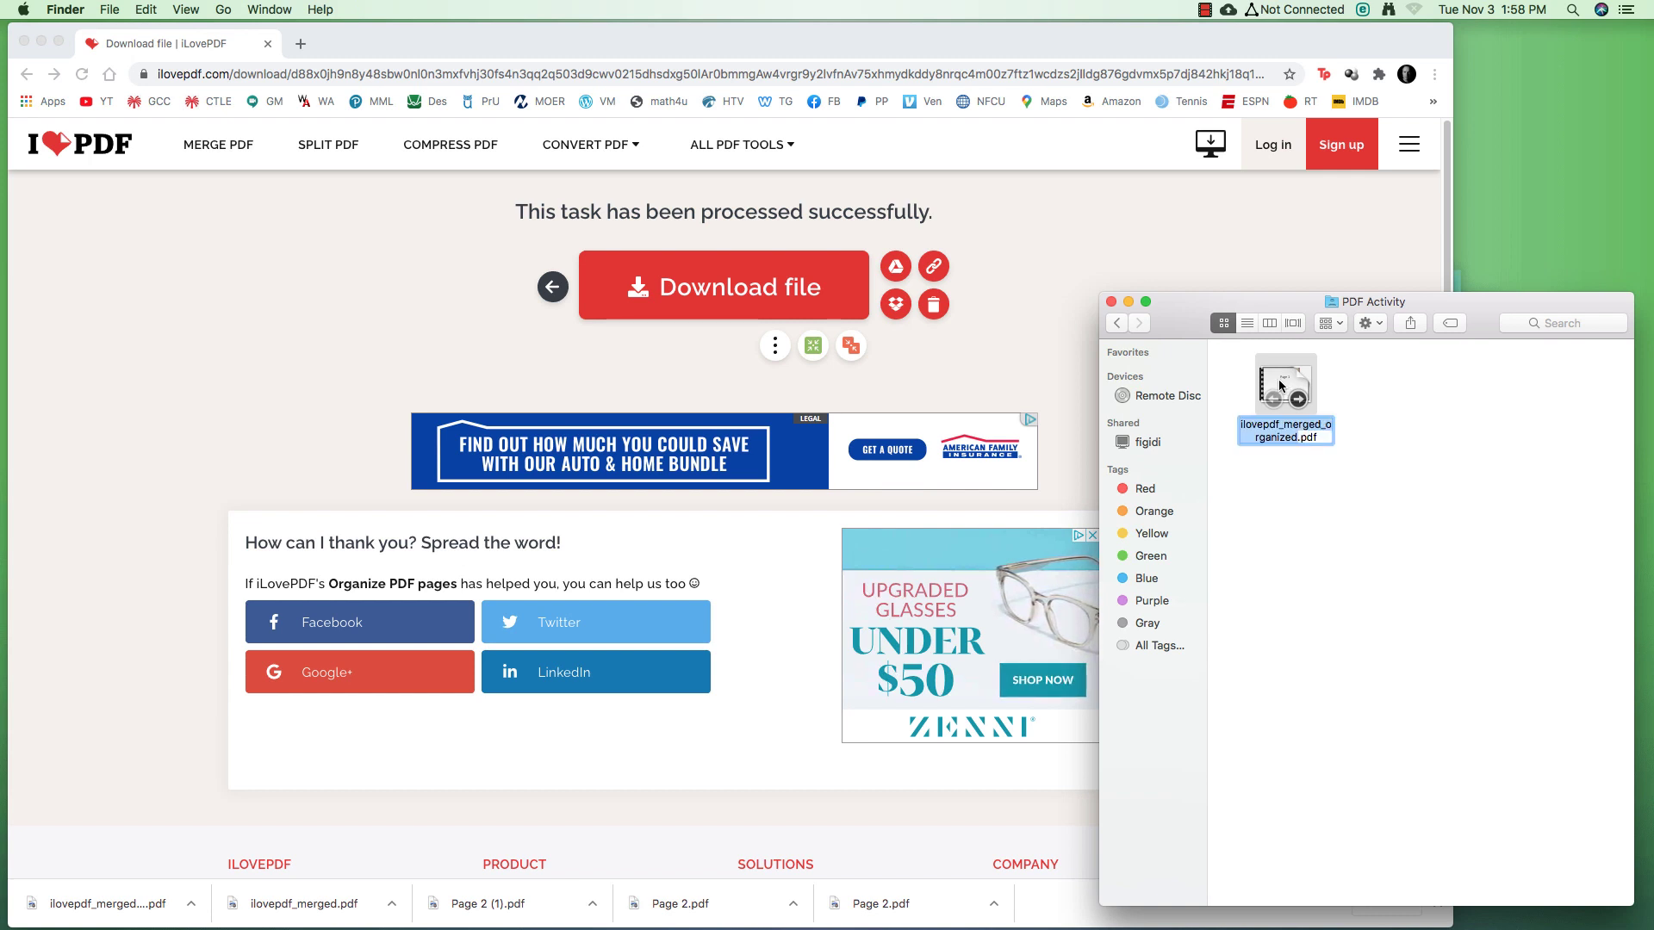
pyautogui.write('PDF ')
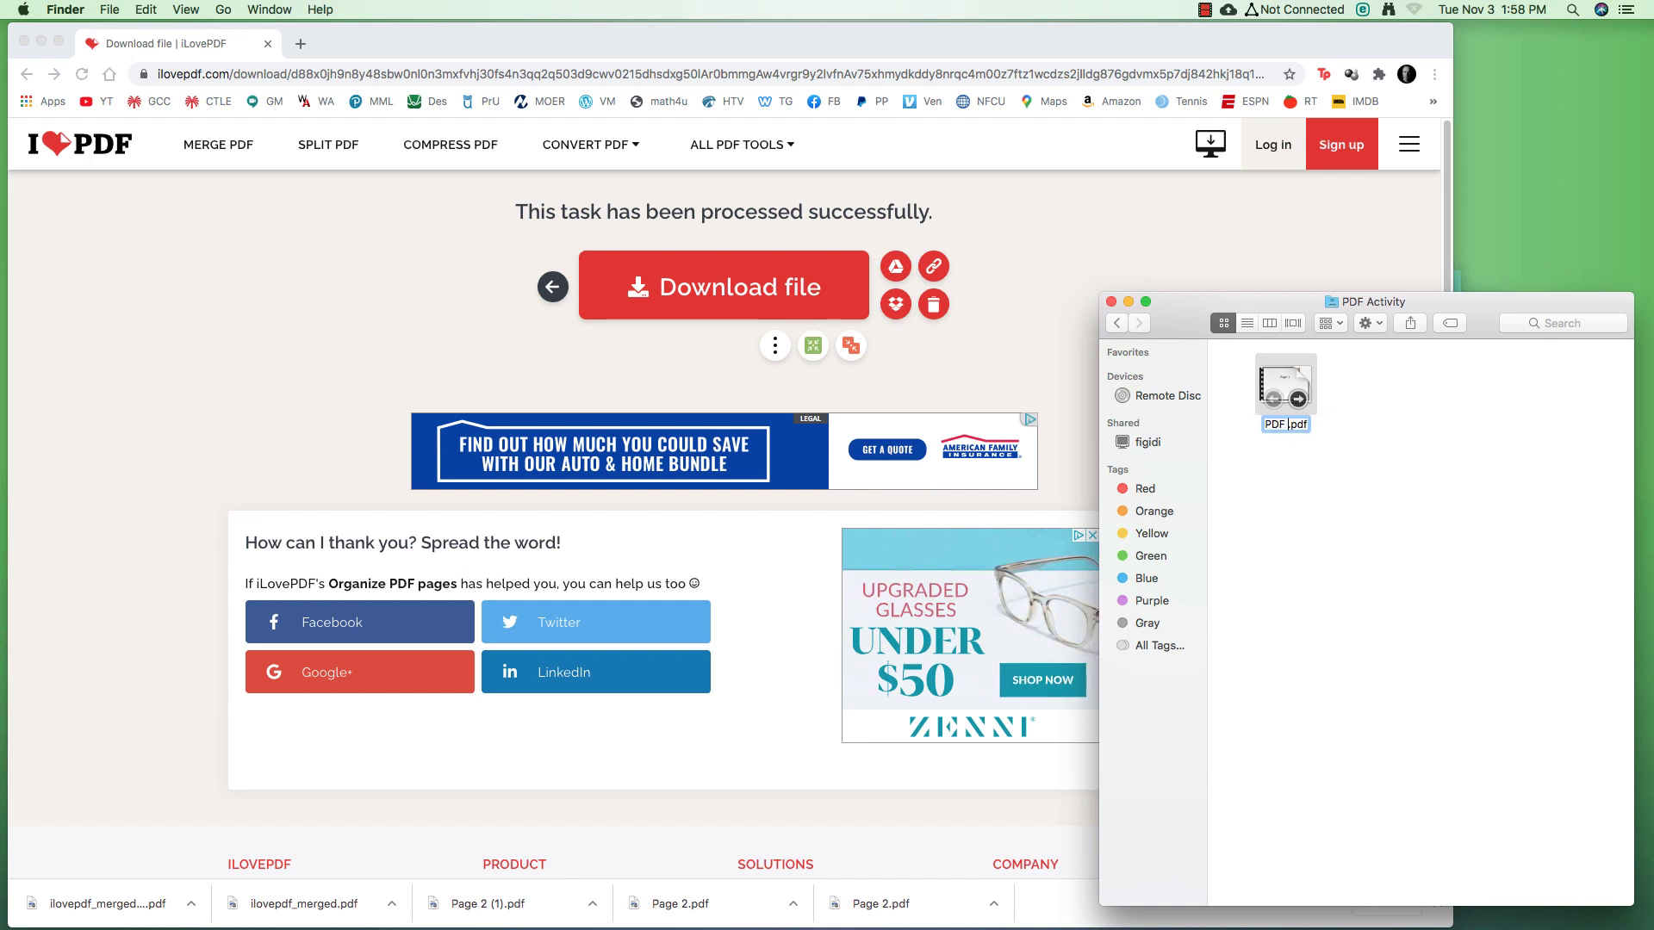
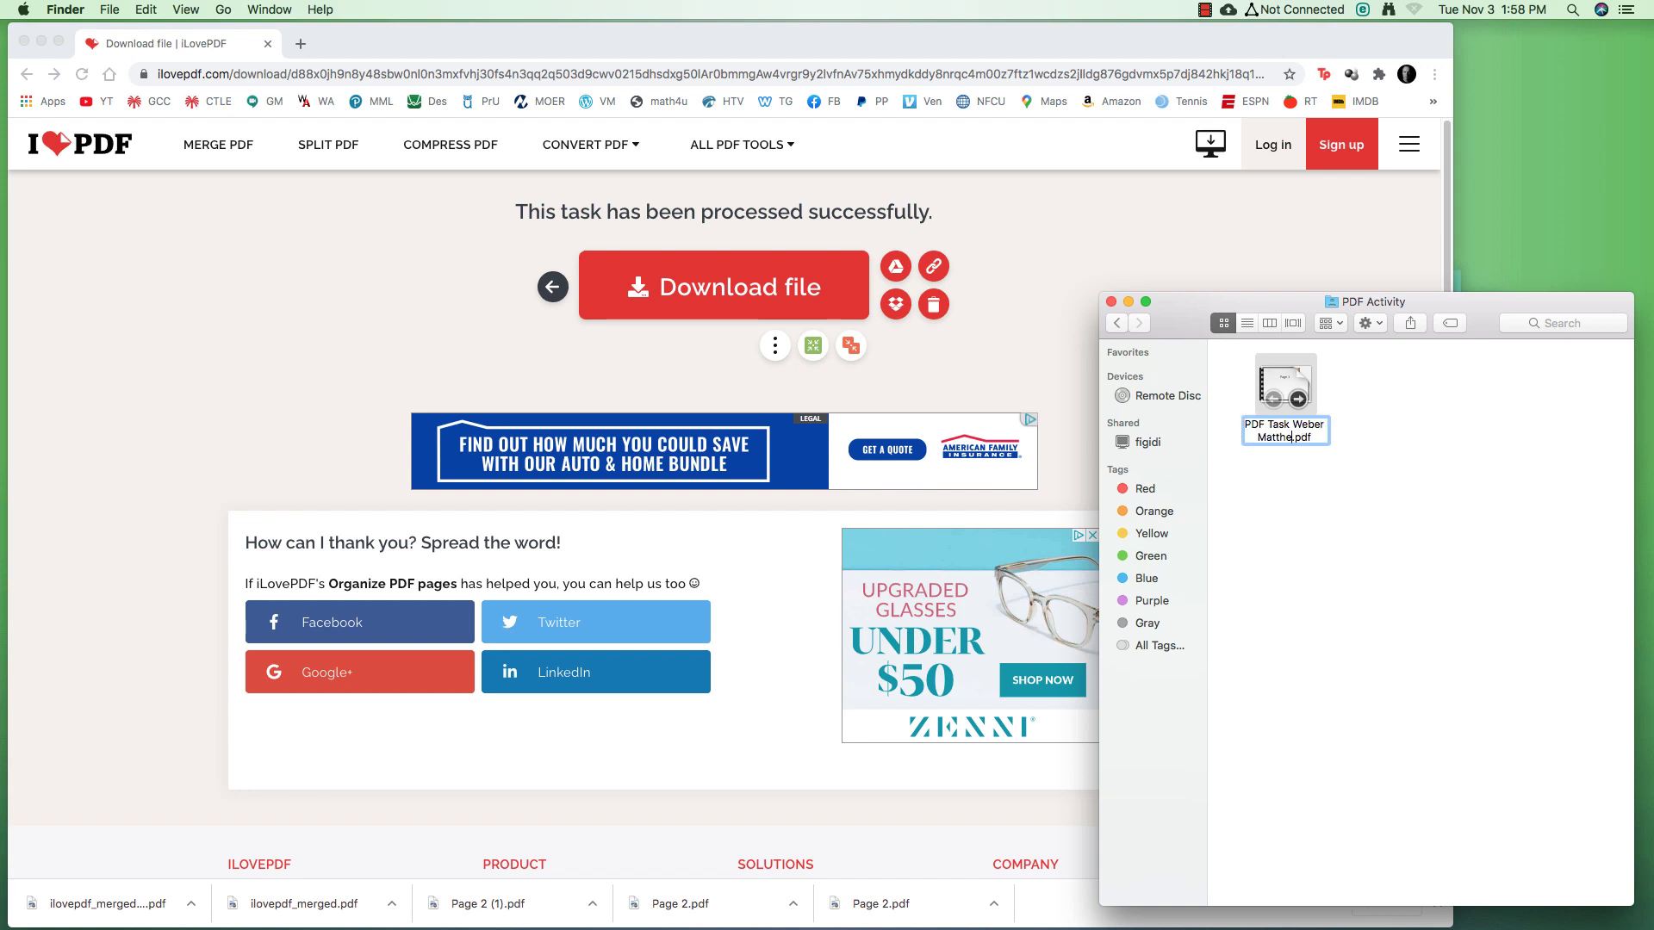
pyautogui.press('Return')
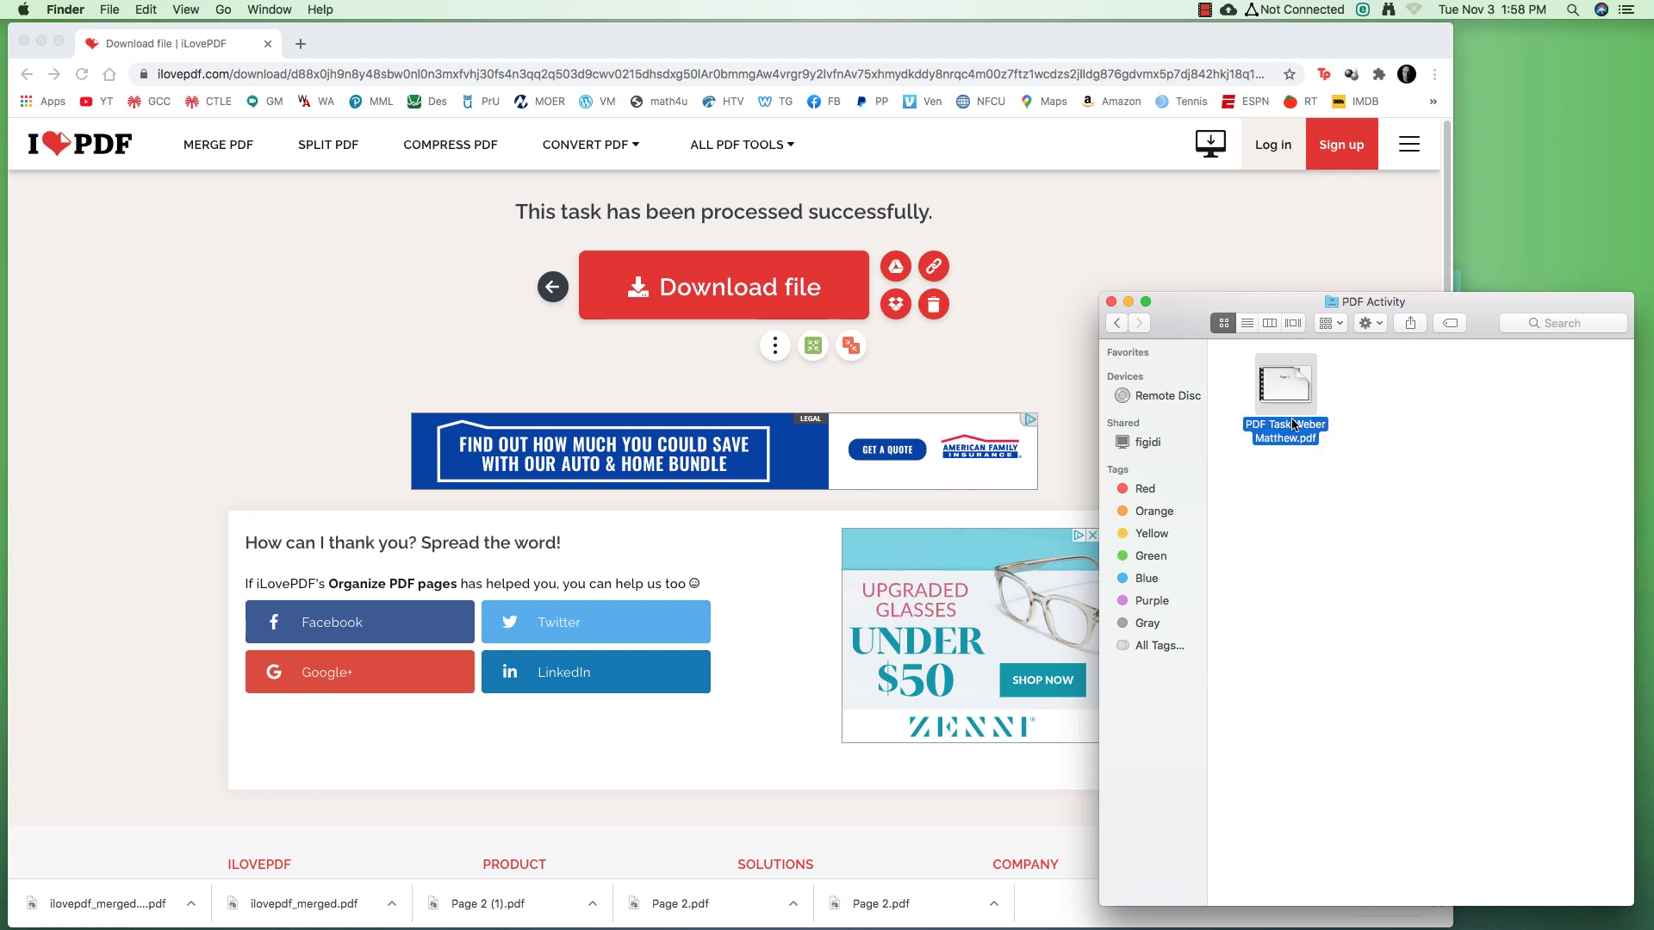
pyautogui.click(1316, 479)
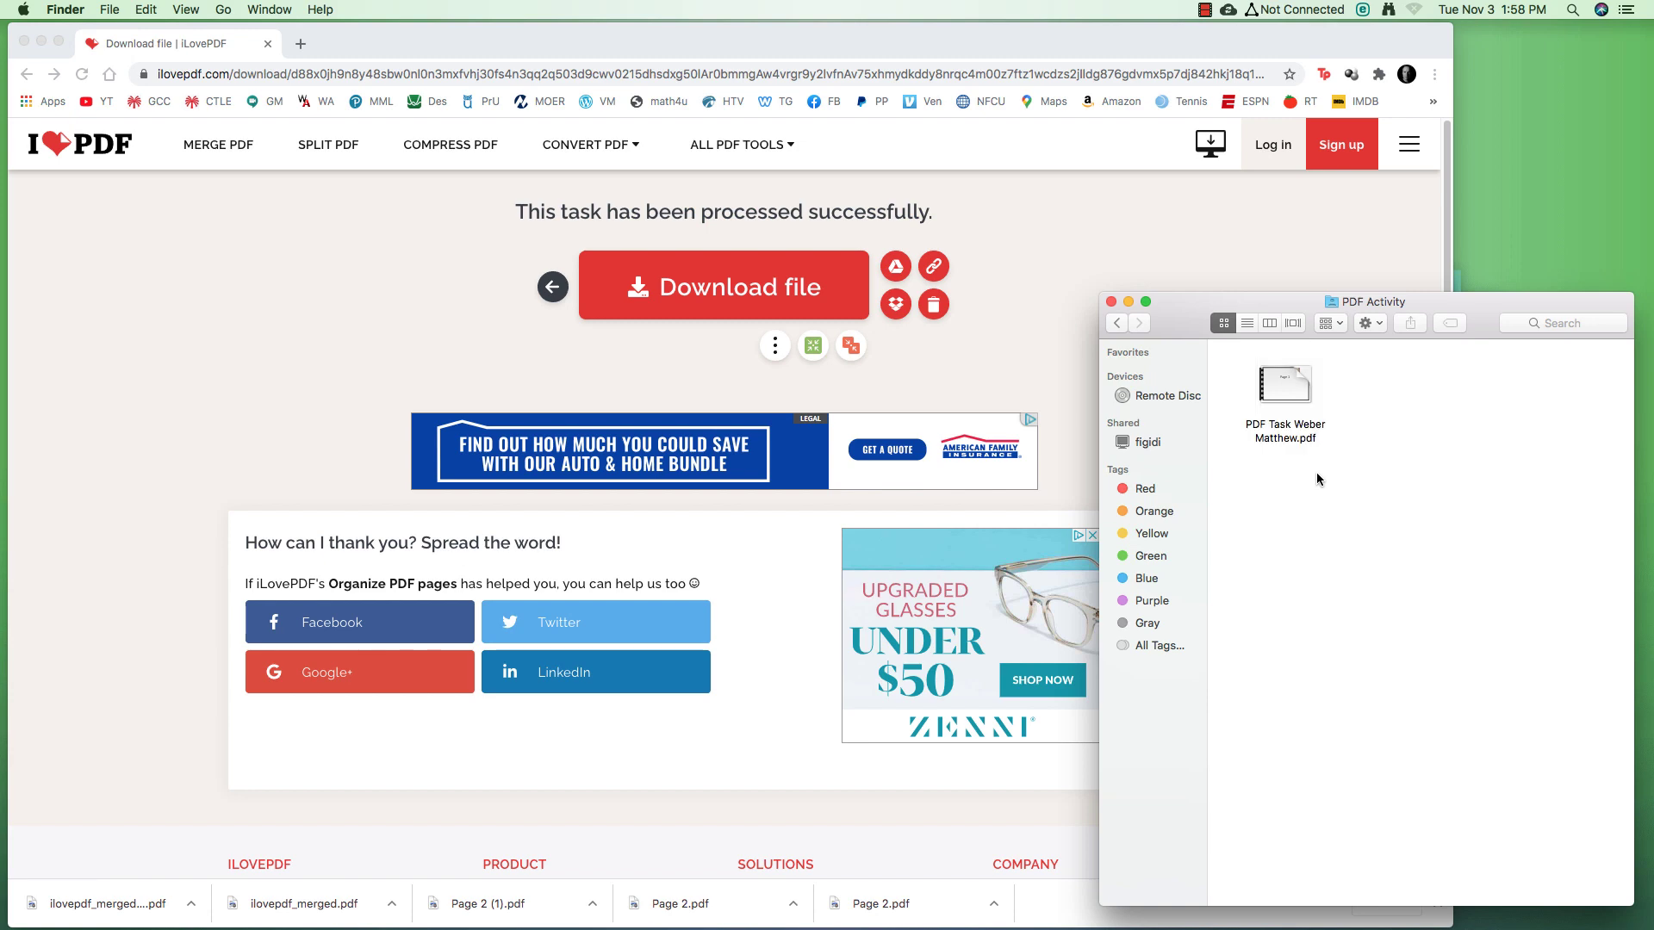